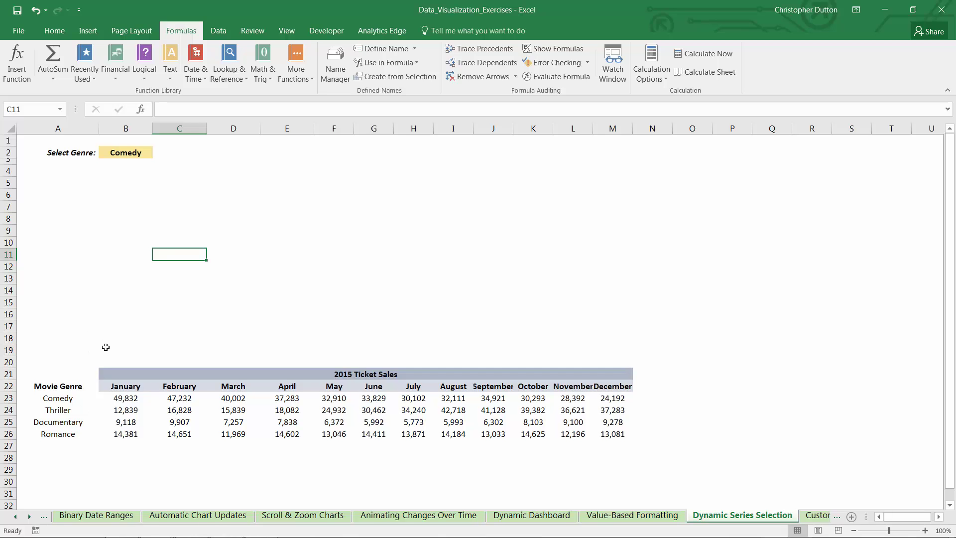
Check the genre options in the B2 dropdown, leaving Comedy selected.
left_click(138, 154)
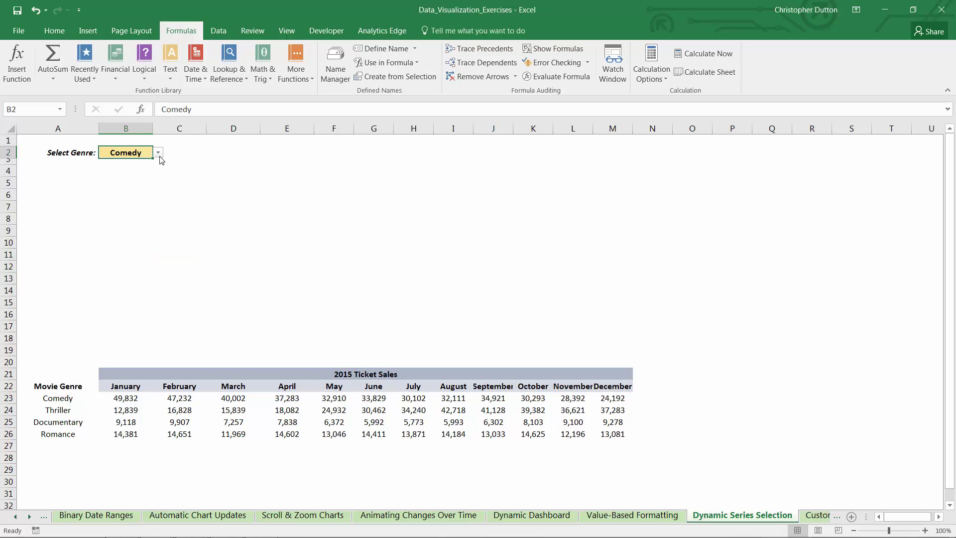
left_click(158, 152)
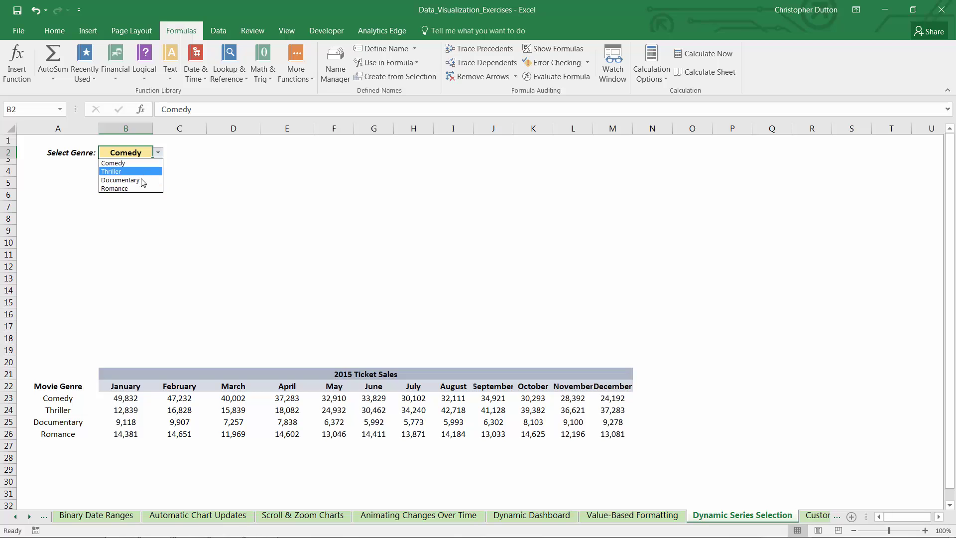
left_click(159, 153)
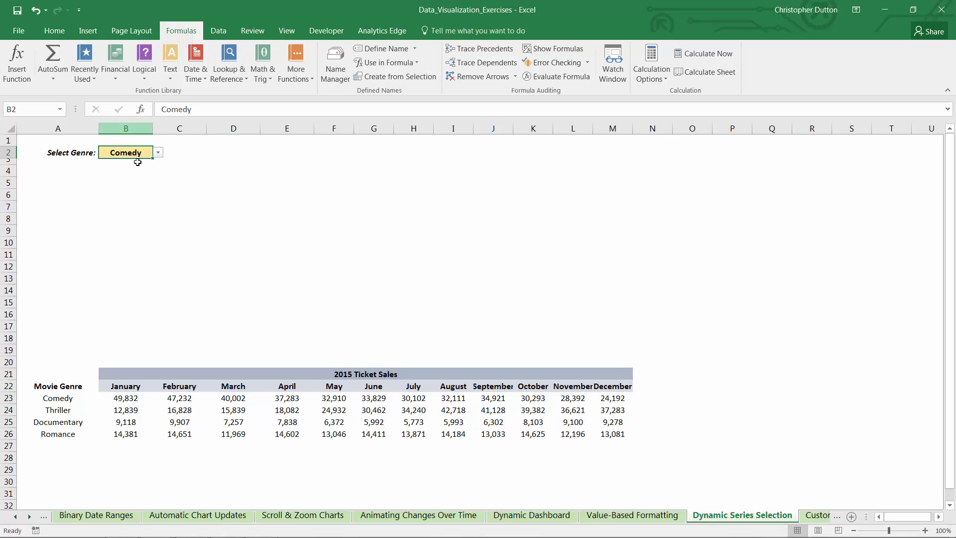
left_click(117, 192)
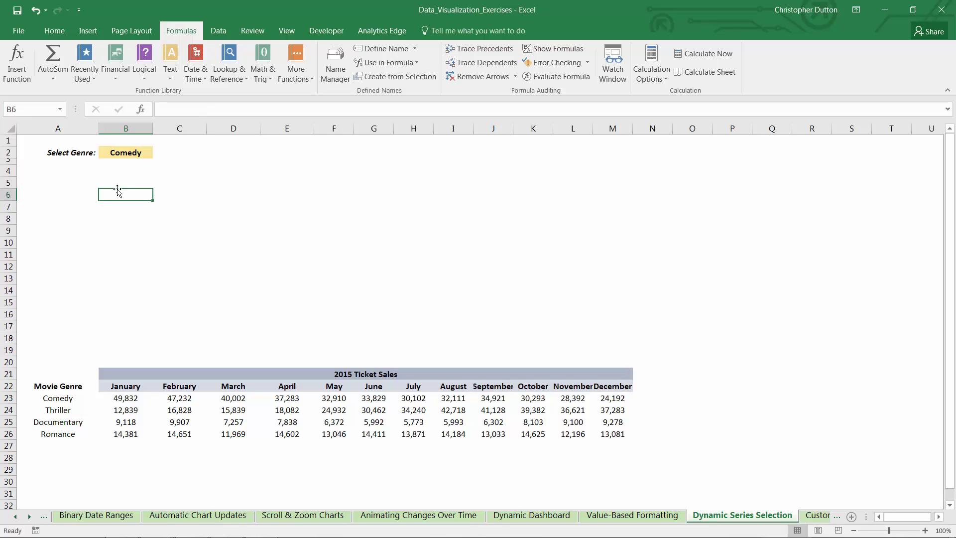
left_click_drag(53, 397, 58, 433)
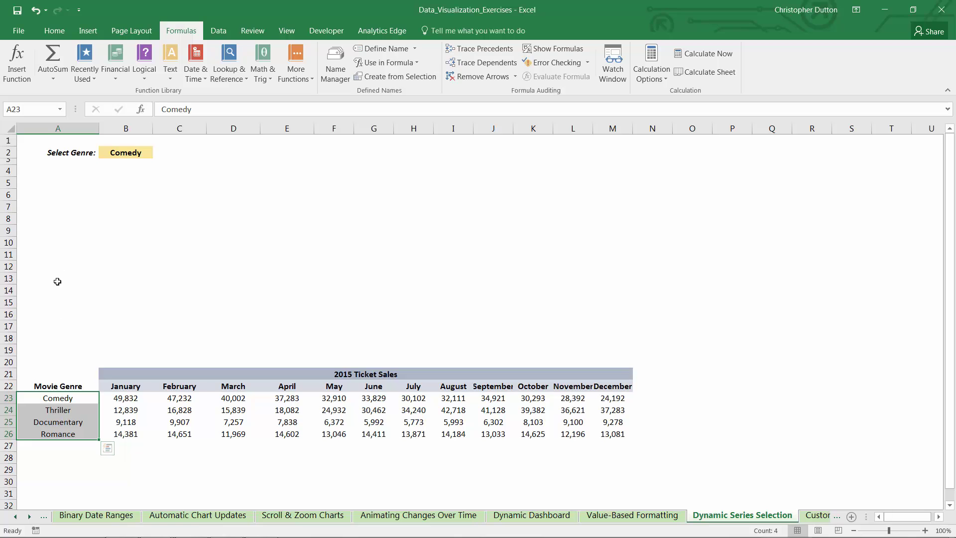
left_click(143, 152)
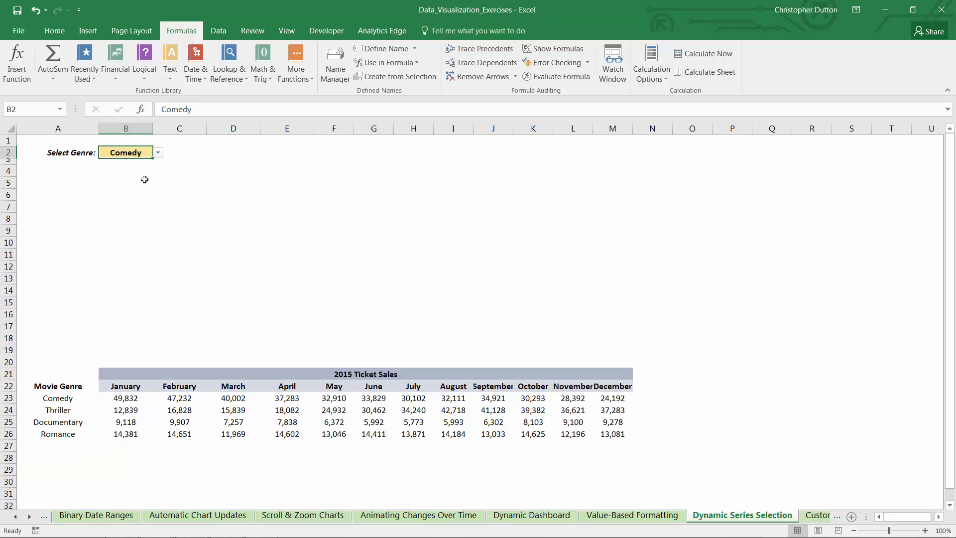
left_click(158, 153)
left_click(160, 155)
left_click(154, 156)
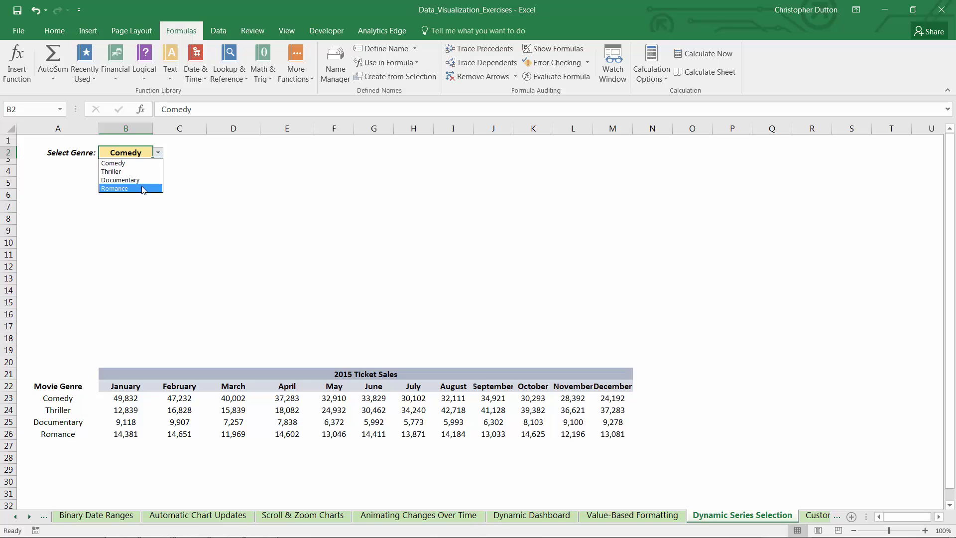
left_click(156, 157)
Paste Comedy into A28:A29 and Thriller into A30:A31.
scroll(173, 194, "down", 5)
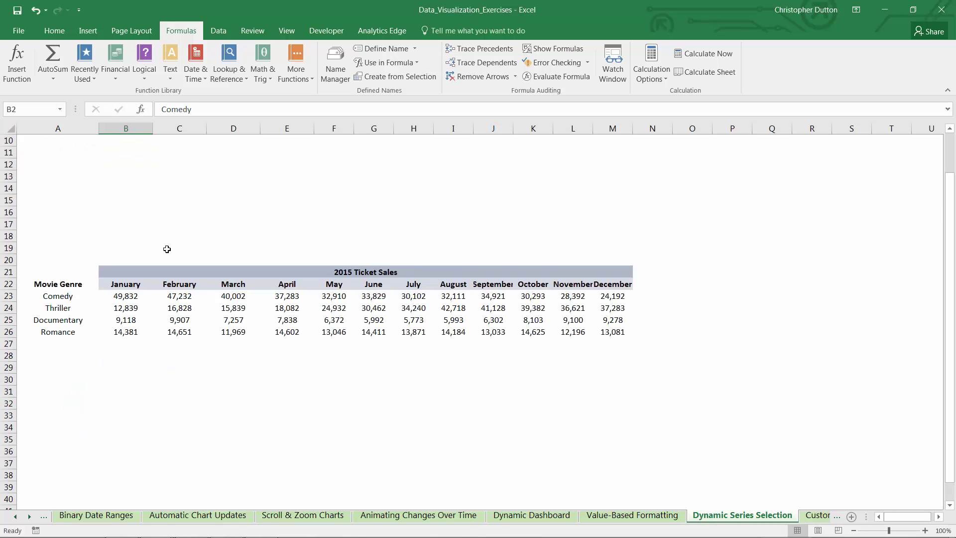
left_click(62, 225)
key("ctrl+c")
left_click(58, 284)
key("ctrl+v")
left_click(57, 297)
key("ctrl+v")
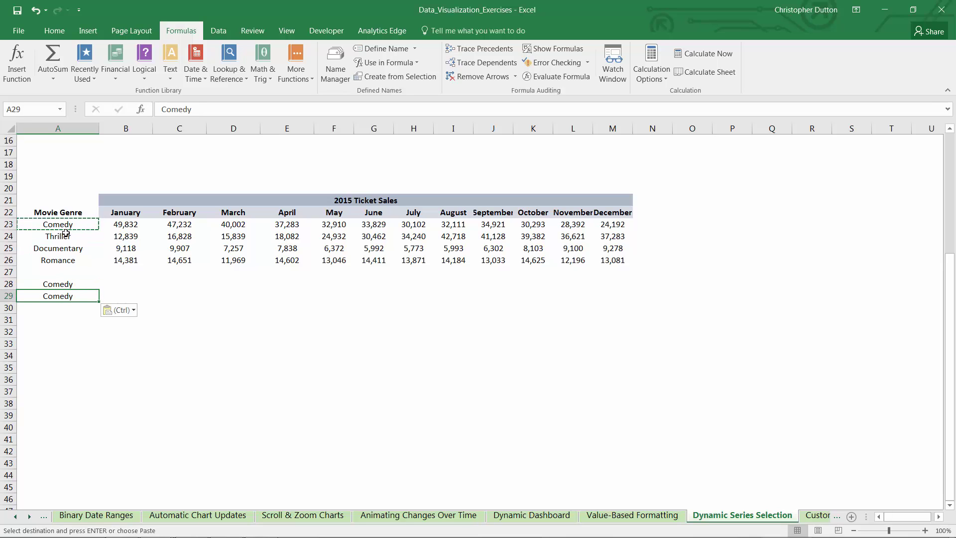
left_click(63, 235)
key("ctrl+c")
left_click(63, 308)
key("ctrl+v")
left_click(63, 320)
key("ctrl+v")
Paste Documentary into A32:A33 and Romance into A34:A35.
key("Escape")
left_click(70, 248)
key("ctrl+c")
left_click(55, 331)
key("ctrl+v")
left_click(55, 343)
key("ctrl+v")
left_click(55, 260)
key("ctrl+c")
left_click(51, 356)
key("ctrl+v")
left_click(52, 368)
key("ctrl+v")
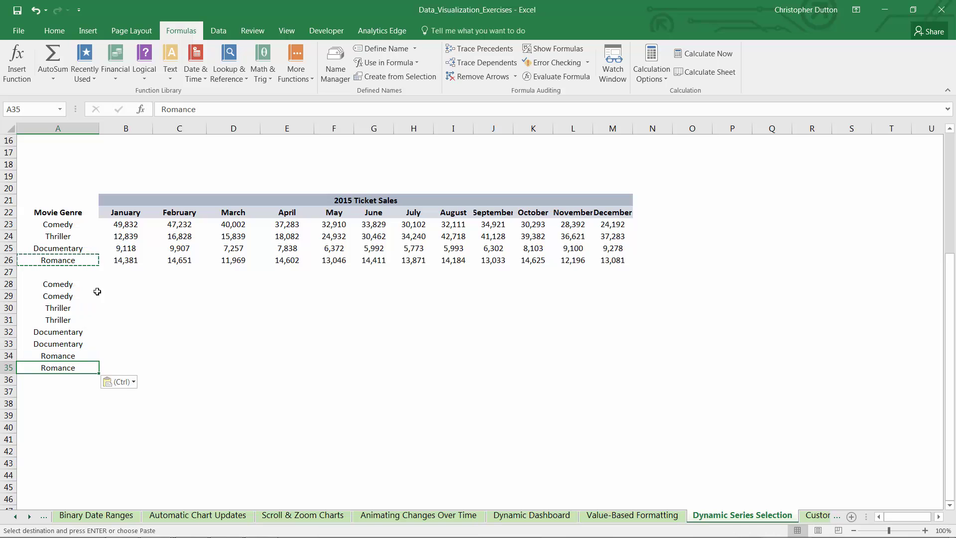
Select B28 and review the monthly sales figures in B23:M26.
left_click(124, 288)
scroll(160, 308, "up", 2)
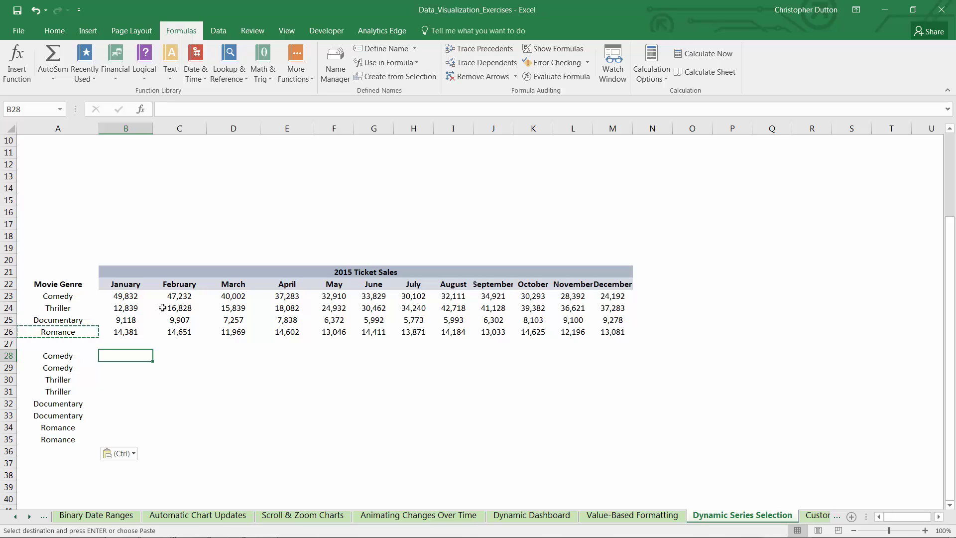
left_click_drag(111, 300, 612, 332)
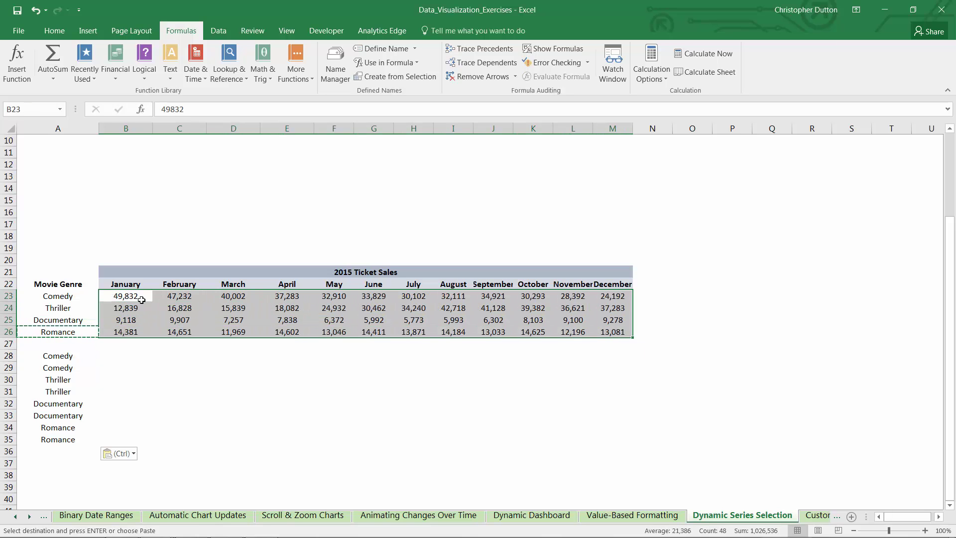
scroll(63, 320, "up", 3)
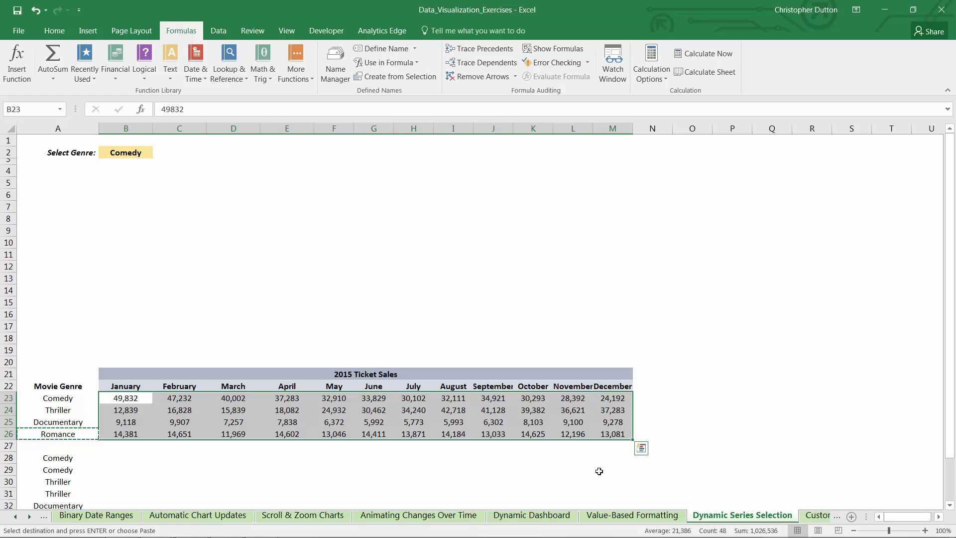
scroll(164, 473, "down", 1)
In B28, begin =IF($B$2=$A28, comparing the chosen genre with the row's label.
left_click(105, 428)
left_click(106, 429)
type("=IF(")
scroll(110, 178, "up", 1)
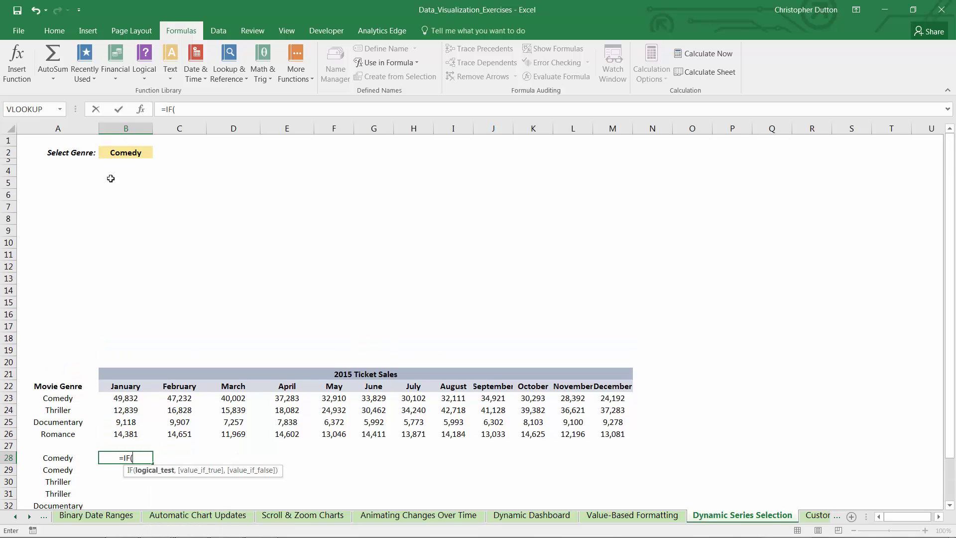
left_click(124, 151)
key("F4")
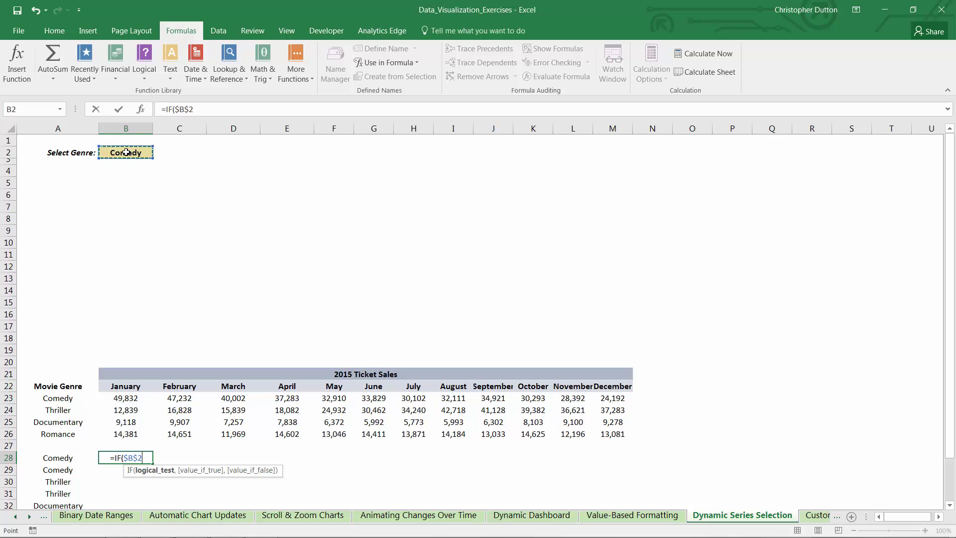
type("=")
key("Left")
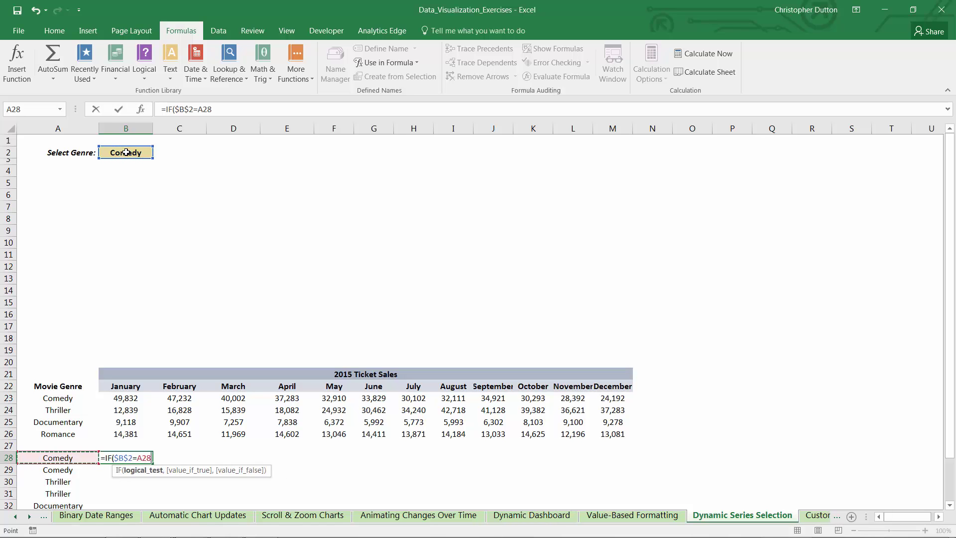
key("F4")
key("F4")
key("F4")
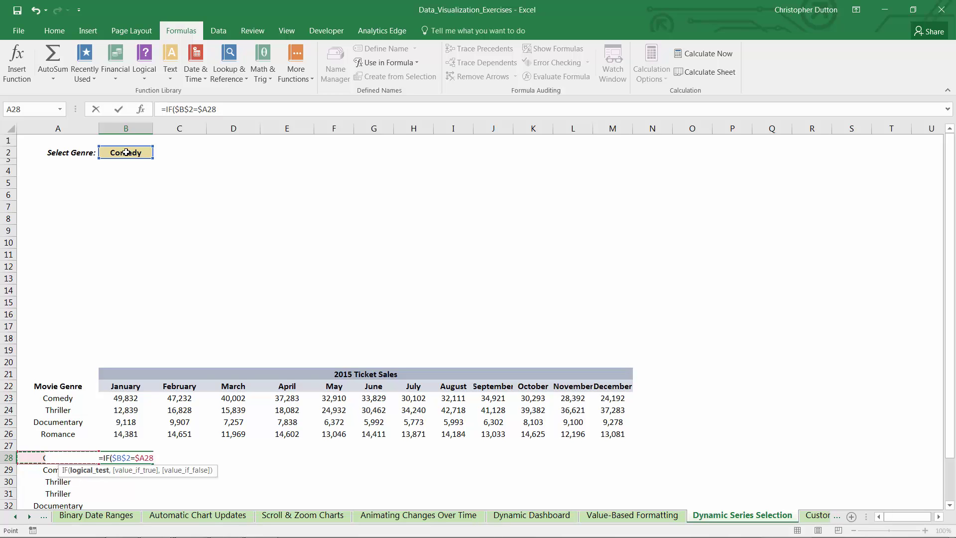
type(",")
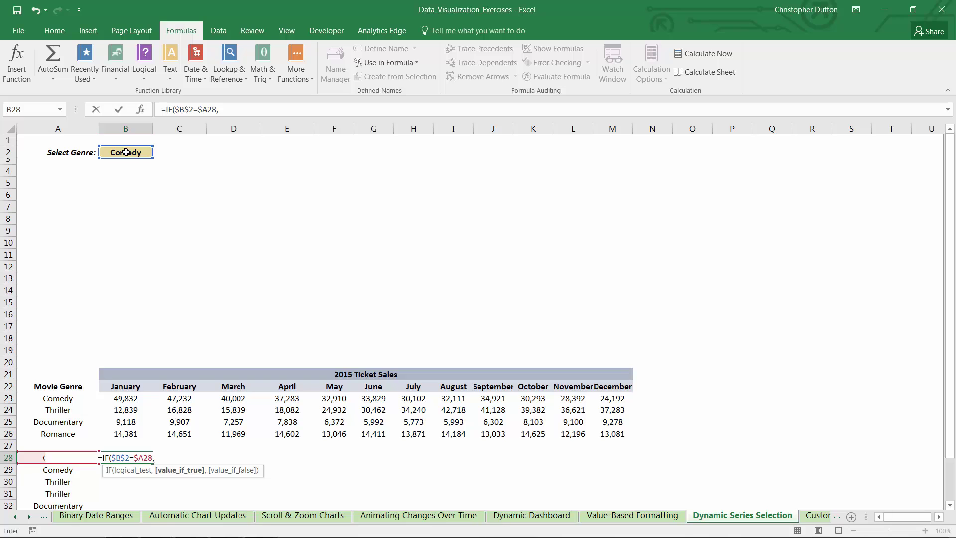
Finish the formula as =IF($B$2=$A28,B$23,"") and fill it across B28:M28.
key("Up")
key("Up")
key("Up")
key("Up")
key("Up")
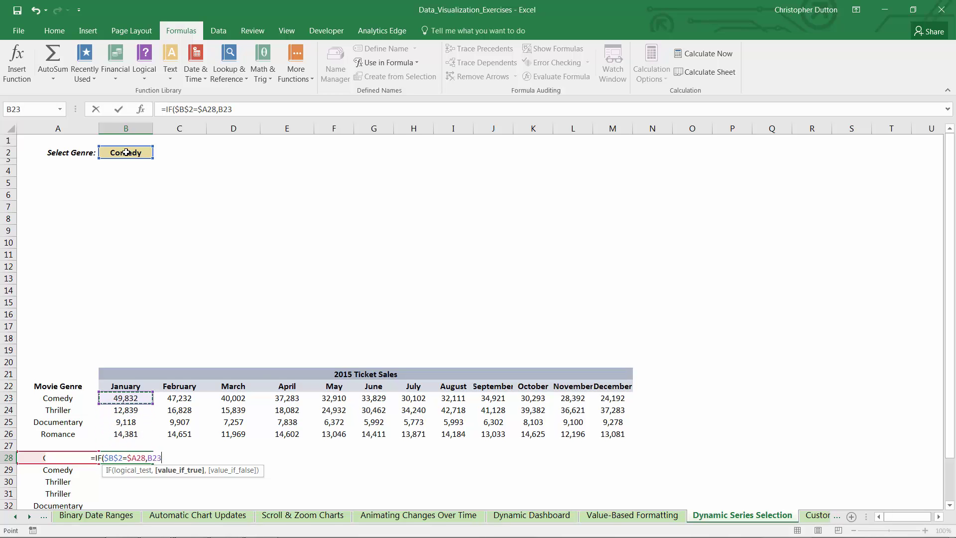
key("F4")
key("F4")
type(",")
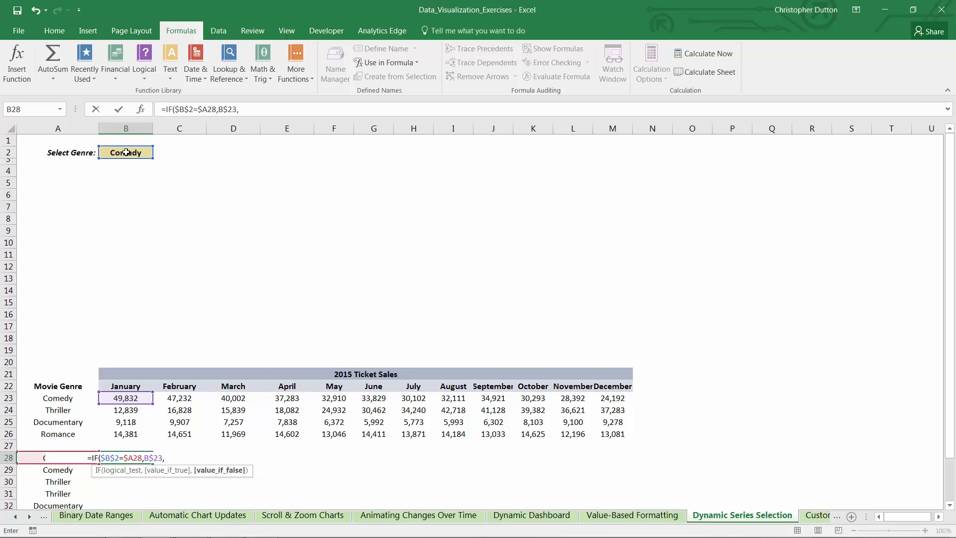
type("\"\"")
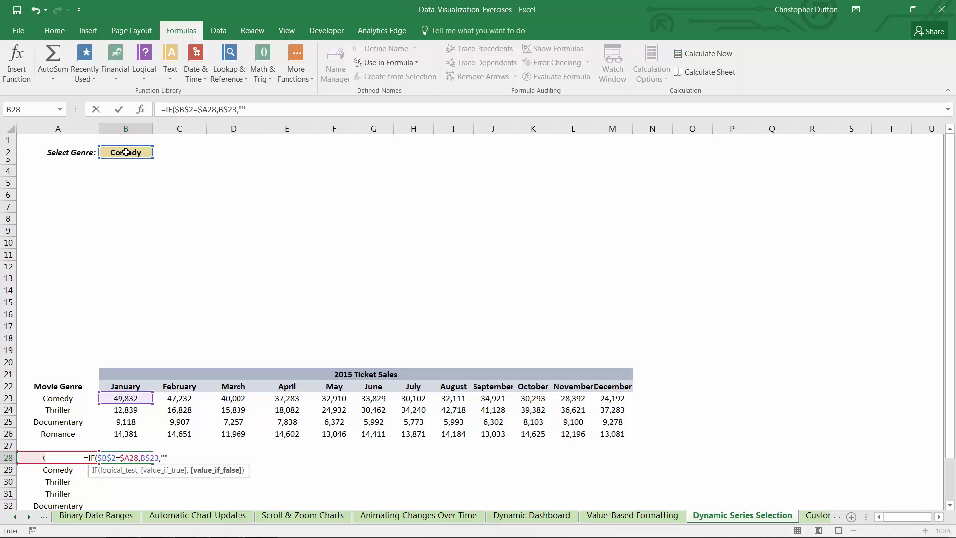
type(")")
key("ctrl+Return")
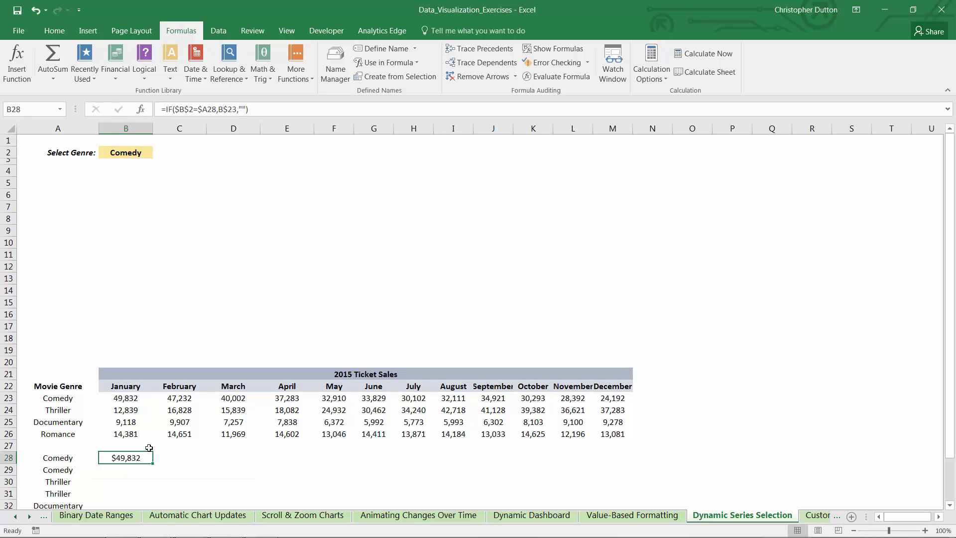
left_click_drag(154, 465, 632, 464)
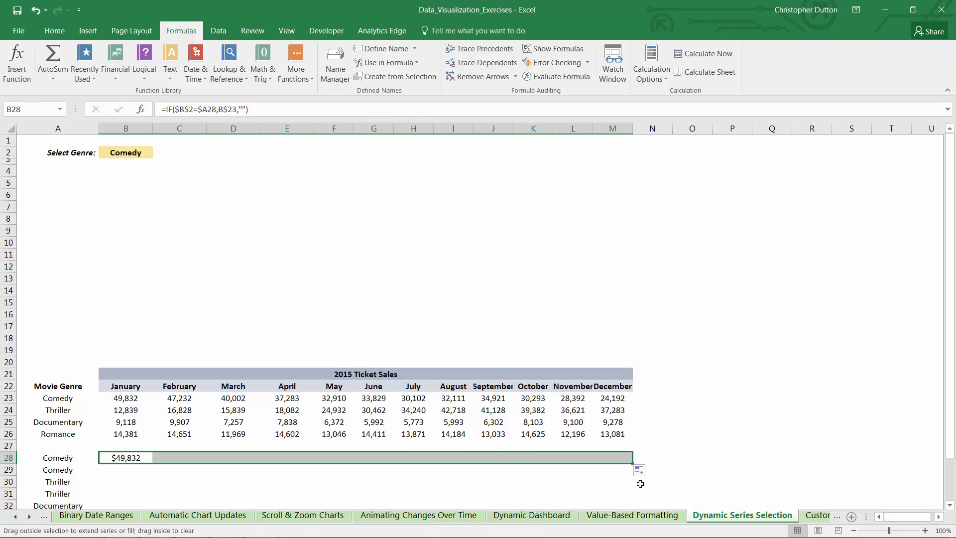
Format row 28's sales as Number with comma separators.
right_click(120, 458)
left_click(159, 405)
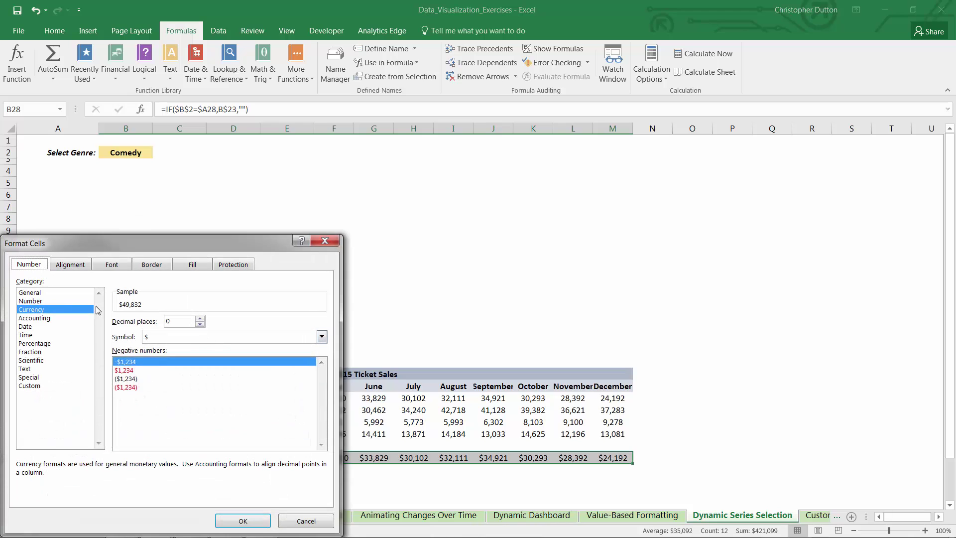
left_click(31, 301)
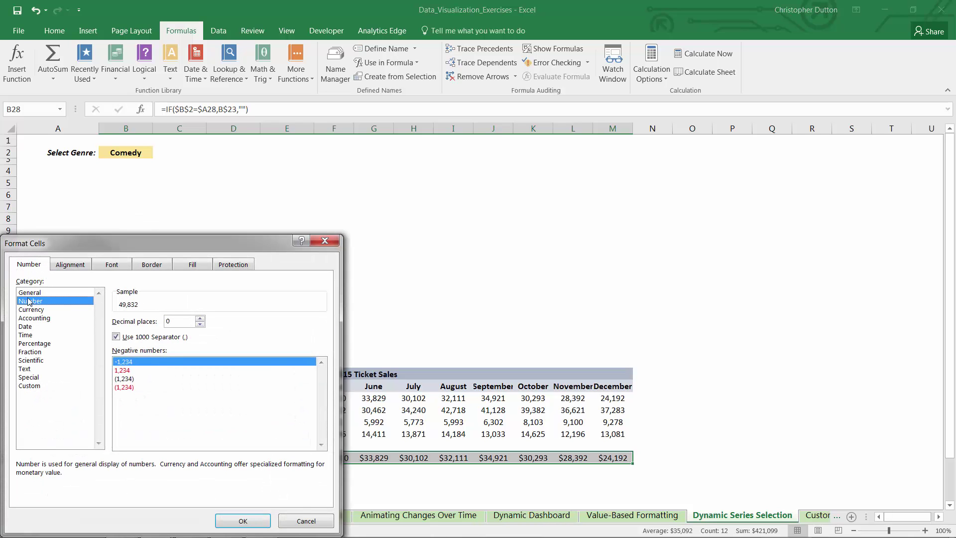
left_click(243, 520)
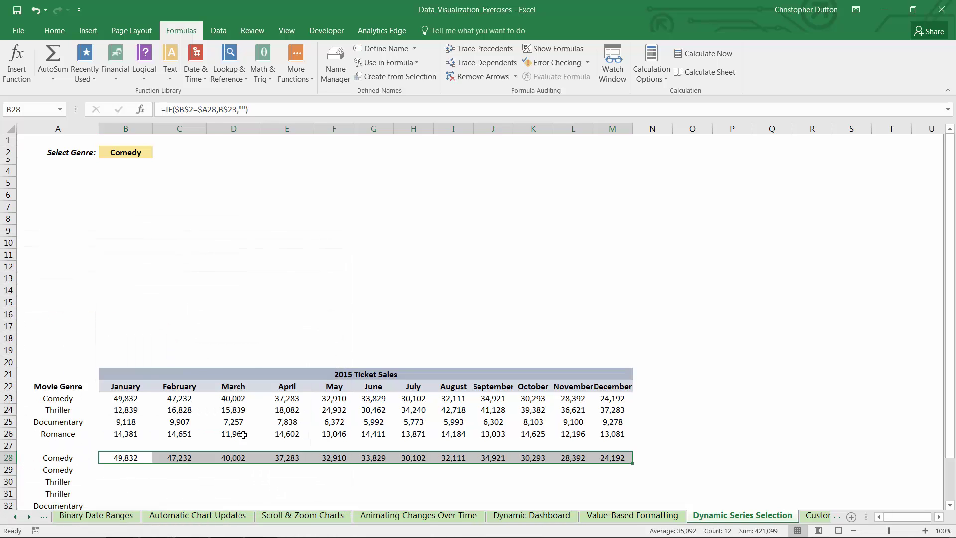
Switch the B2 genre to Thriller, which leaves row 28 blank.
scroll(193, 422, "down", 1)
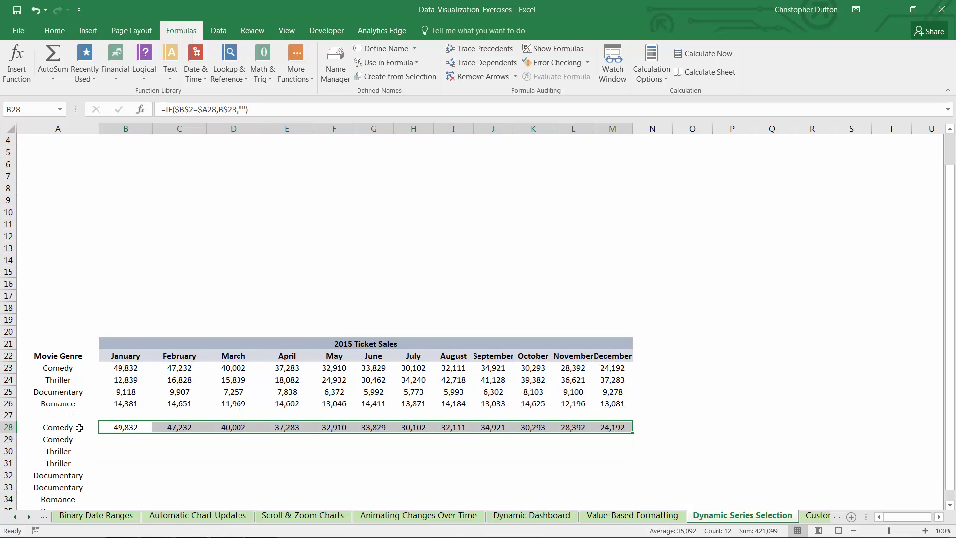
left_click_drag(121, 427, 607, 429)
scroll(205, 245, "up", 1)
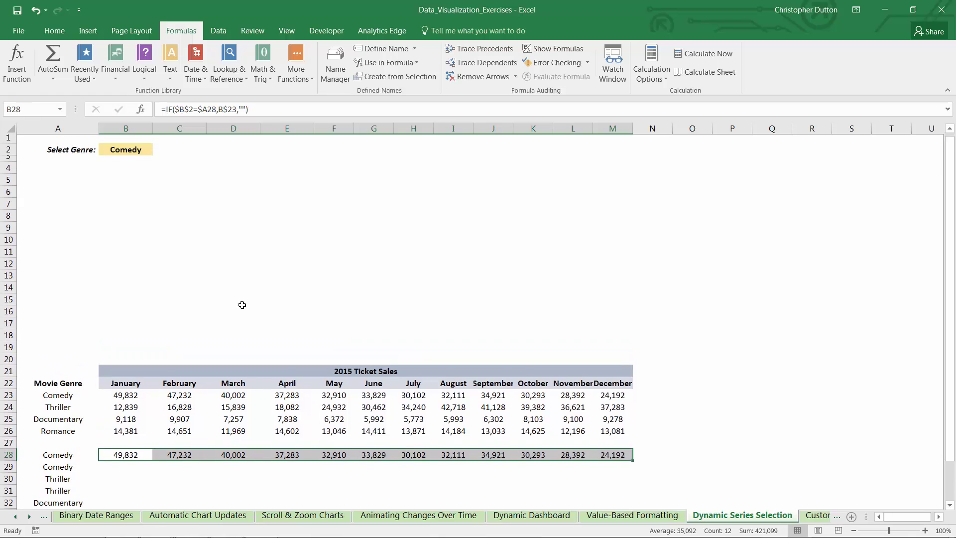
left_click(127, 153)
left_click(160, 155)
left_click(143, 174)
scroll(100, 443, "down", 1)
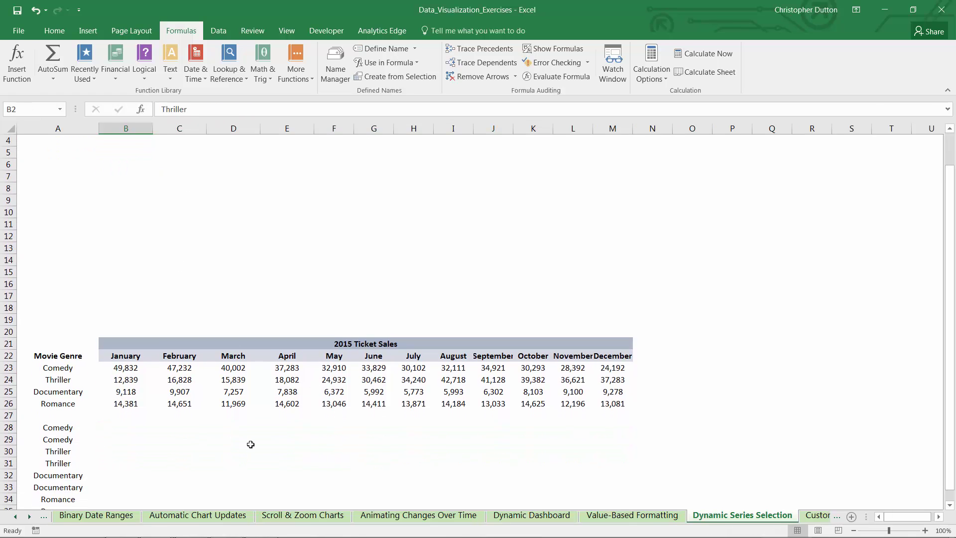
Restore Comedy in B2 and copy the B28 formula into B29.
key("ctrl+z")
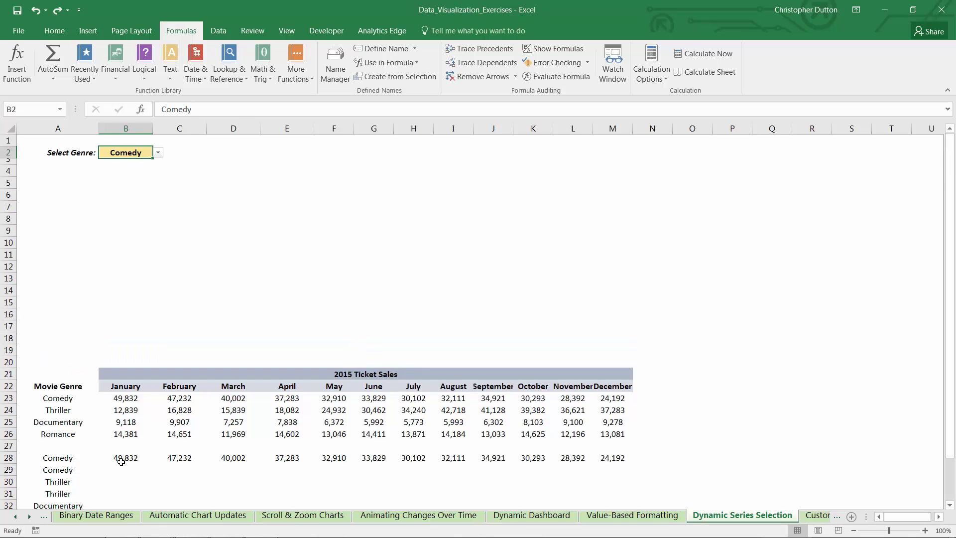
left_click(121, 460)
scroll(121, 461, "down", 1)
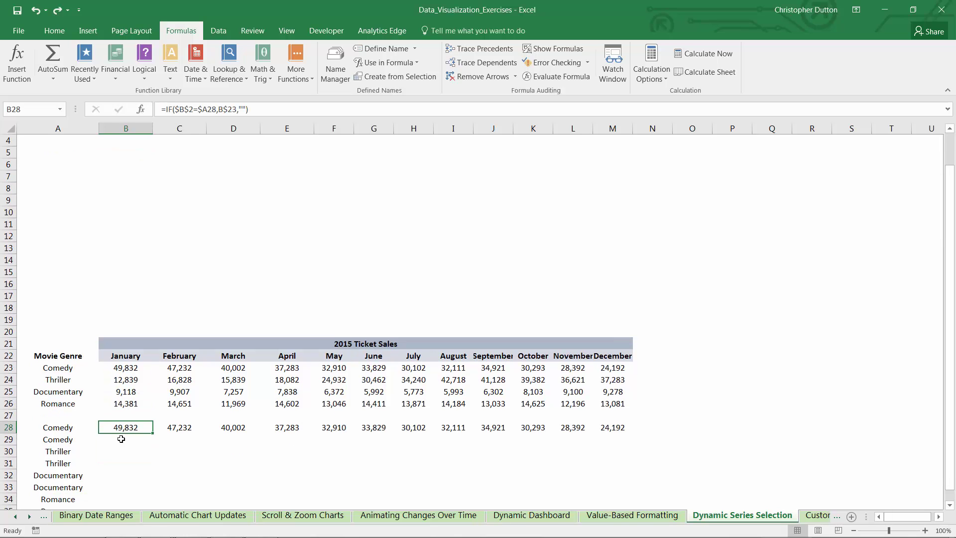
key("ctrl+c")
left_click(121, 439)
key("ctrl+v")
Change B29 to =IF($B$2<>$A29,B$23,"") and fill it across to M29.
left_click(193, 109)
key("BackSpace")
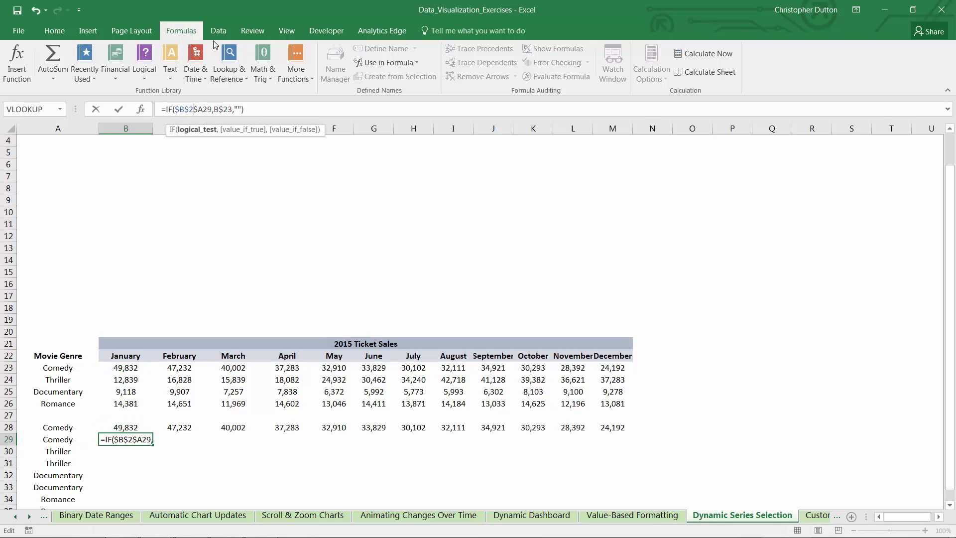
type("<>")
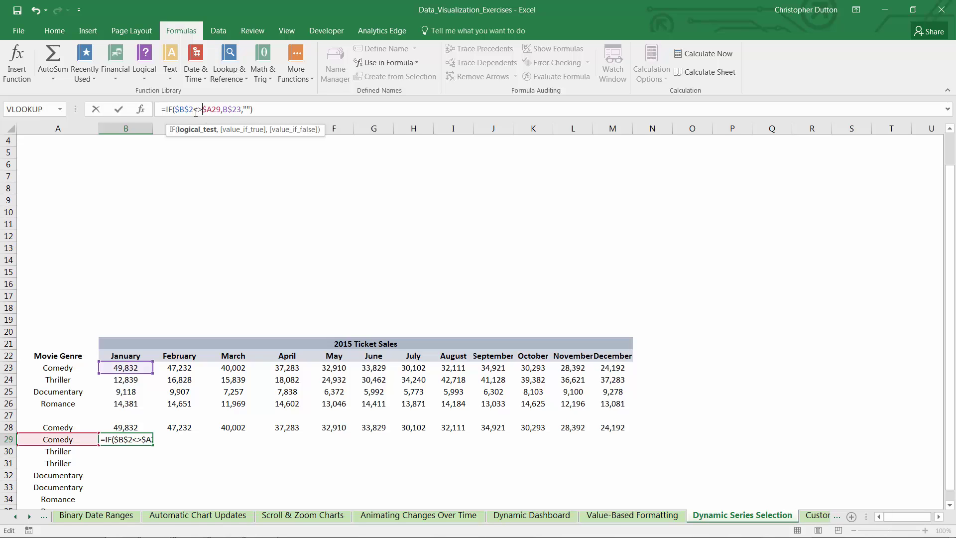
left_click(242, 109)
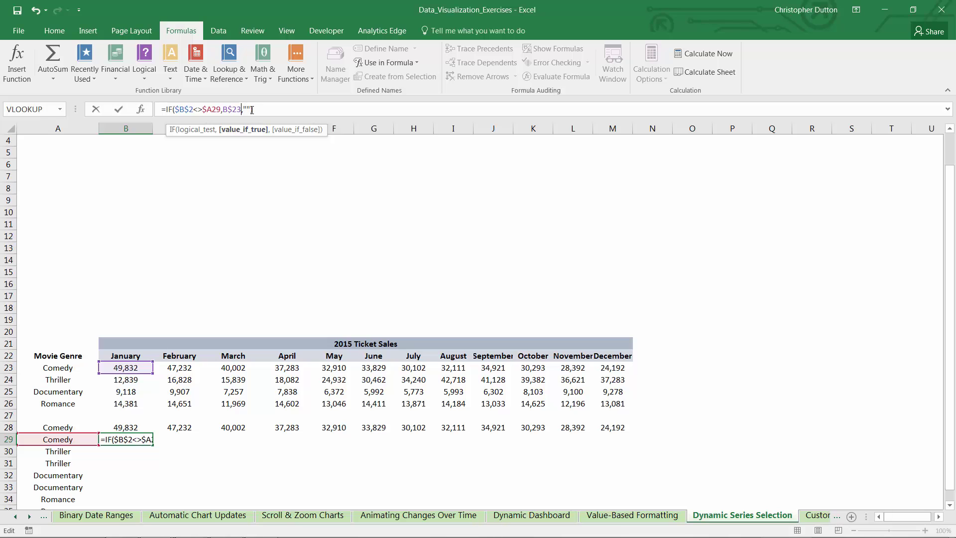
key("Return")
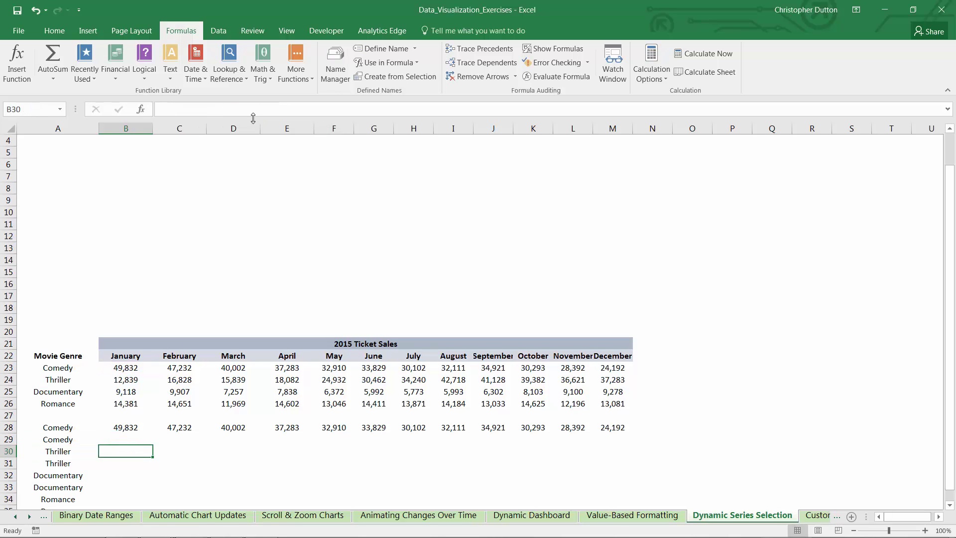
left_click(136, 441)
left_click_drag(153, 445, 630, 437)
Choose Thriller in B2 and check that row 29 shows Comedy's sales while row 28 is blank.
scroll(247, 253, "up", 1)
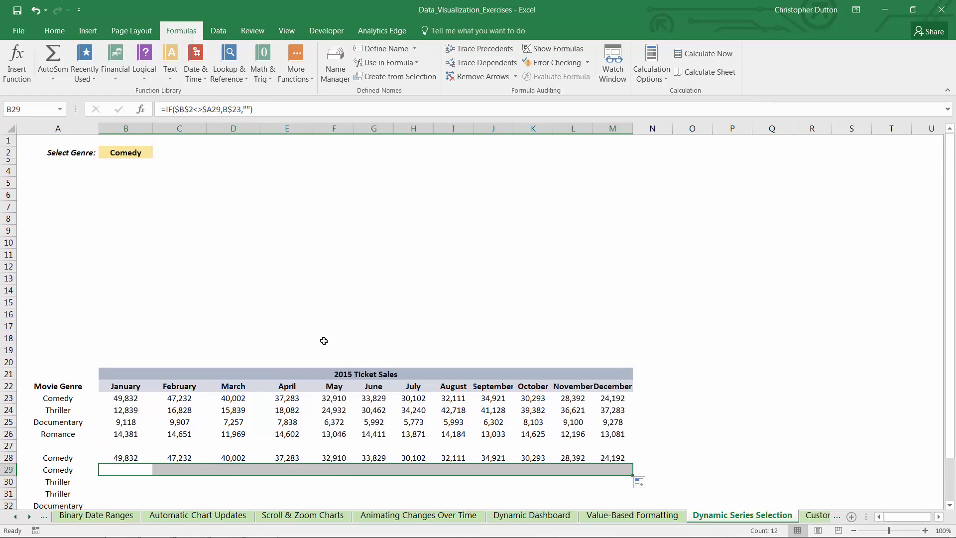
scroll(218, 276, "down", 1)
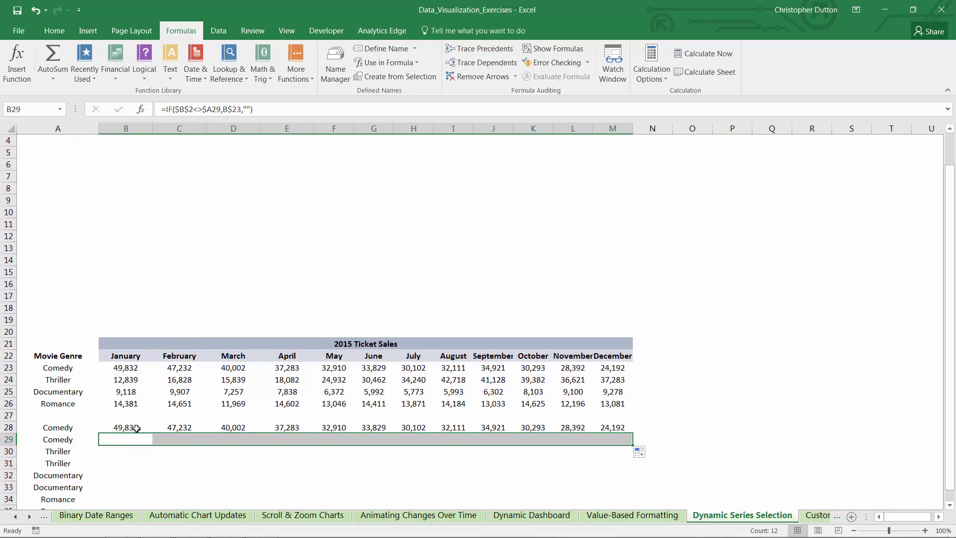
left_click(124, 438)
scroll(144, 418, "up", 3)
left_click(125, 152)
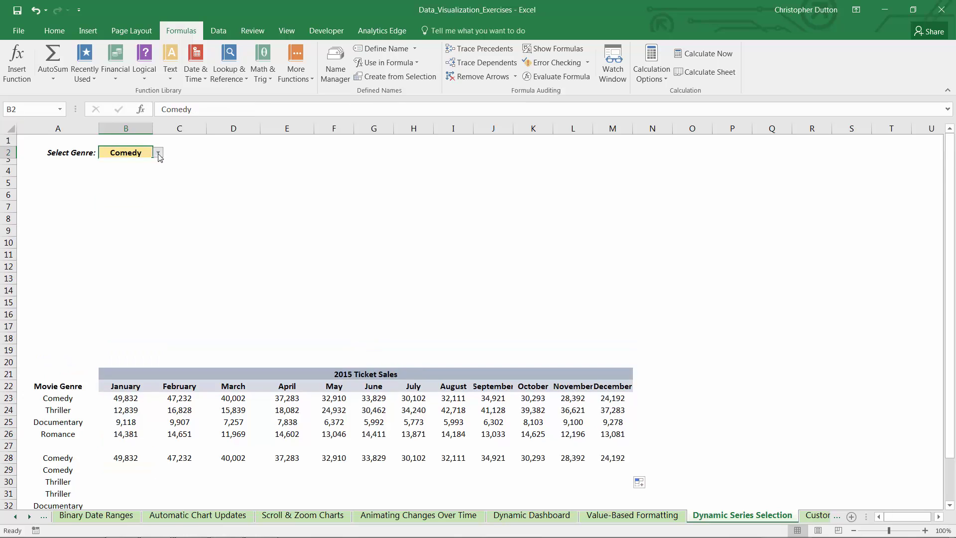
left_click(158, 152)
key("Escape")
left_click(139, 176)
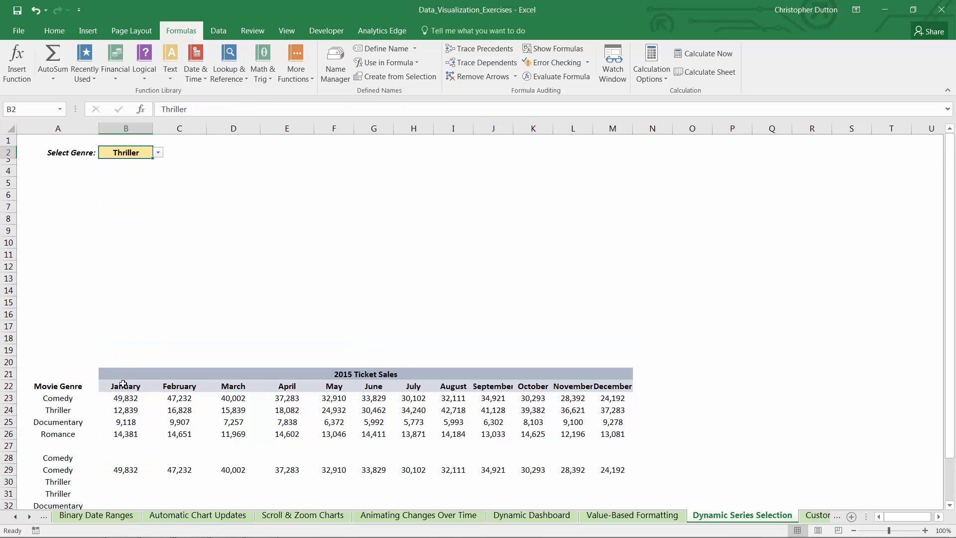
left_click_drag(118, 459, 612, 460)
left_click_drag(120, 465, 613, 470)
left_click_drag(122, 458, 126, 469)
Paste the B28:B29 formula pair into B30, B32 and B34.
scroll(134, 444, "down", 2)
scroll(134, 444, "down", 1)
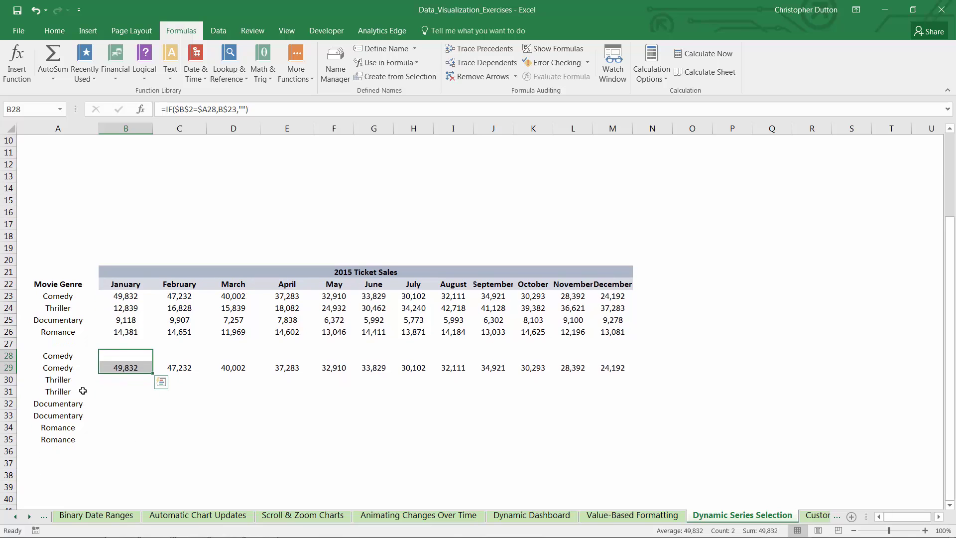
key("ctrl+c")
left_click(126, 380)
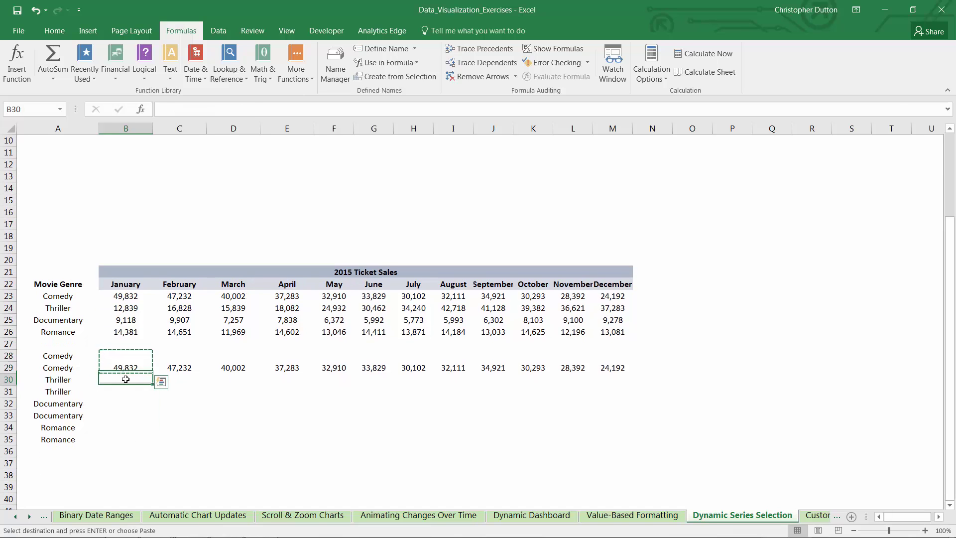
key("ctrl+v")
left_click(126, 403)
key("ctrl+v")
left_click(124, 424)
key("ctrl+v")
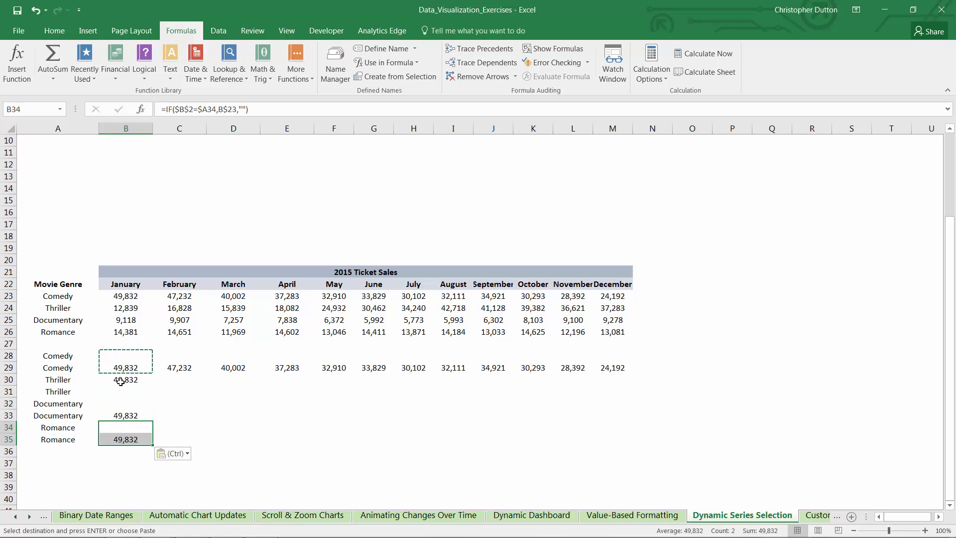
Point B30:B31 at Thriller's row 24 and fill them across to column M.
left_click(121, 379)
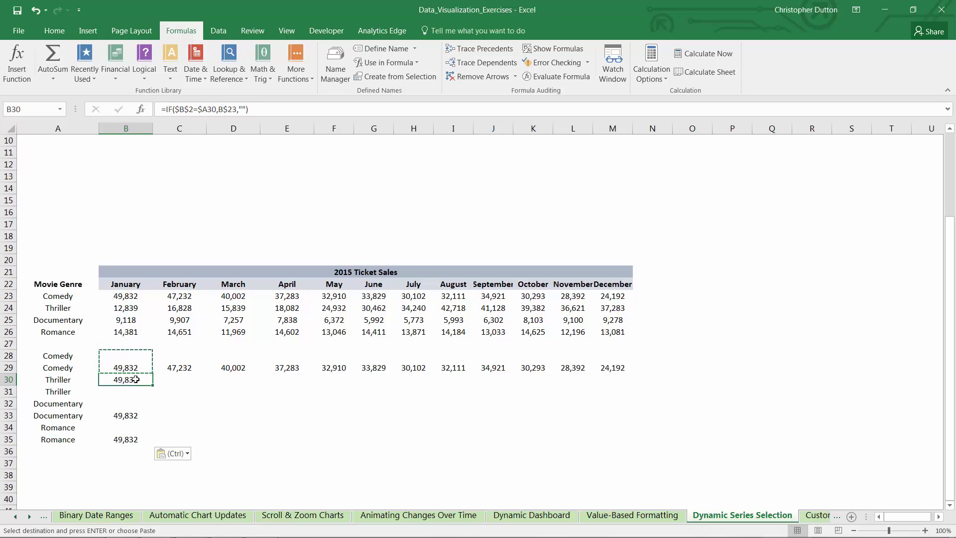
key("F2")
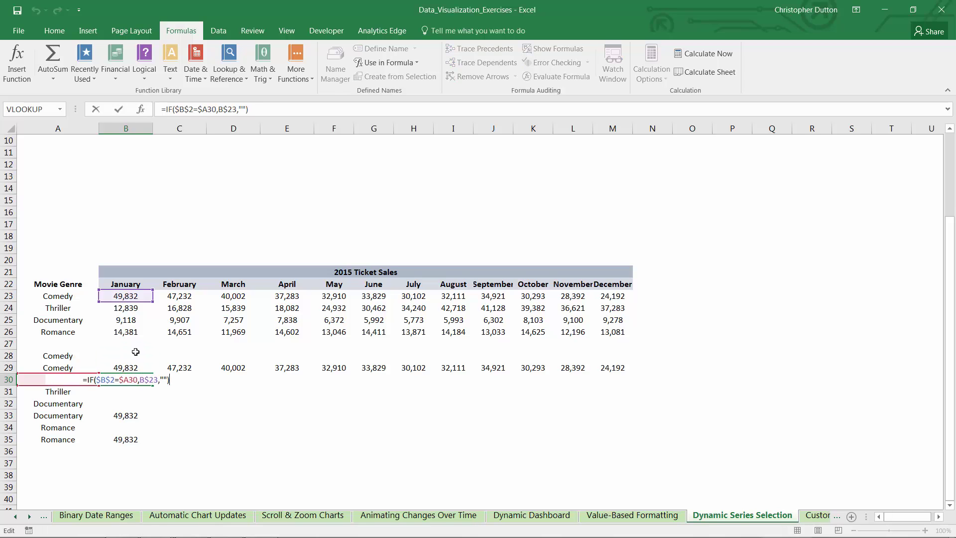
left_click_drag(147, 303, 148, 311)
key("Return")
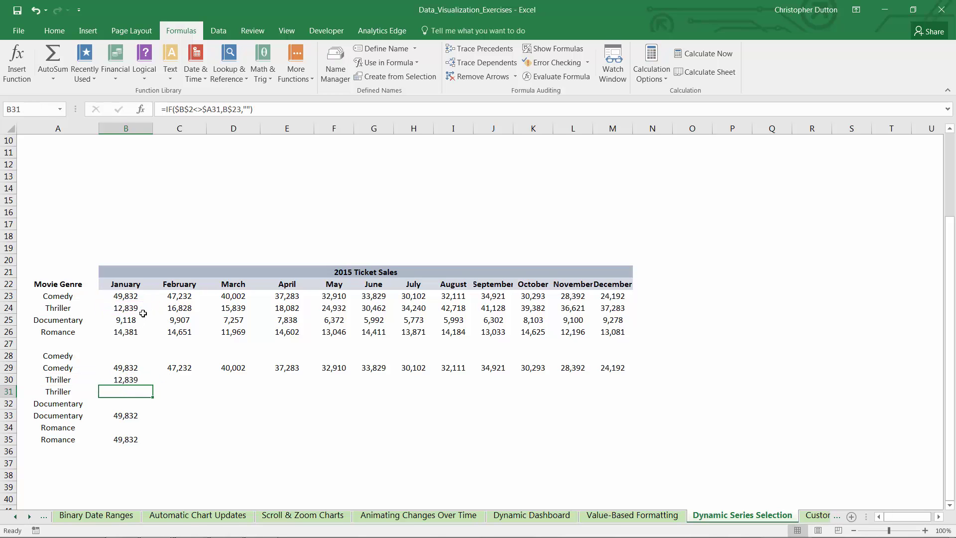
key("F2")
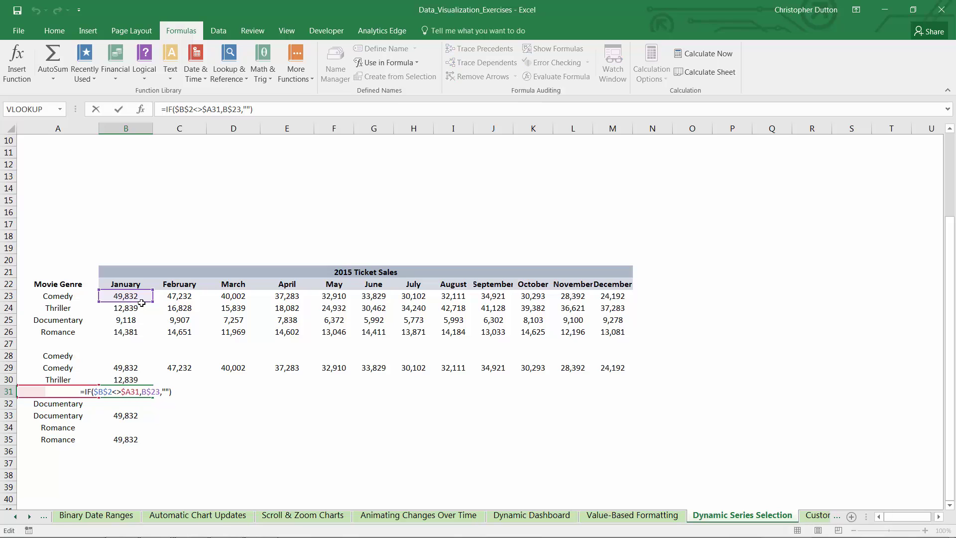
left_click_drag(142, 303, 143, 311)
key("Return")
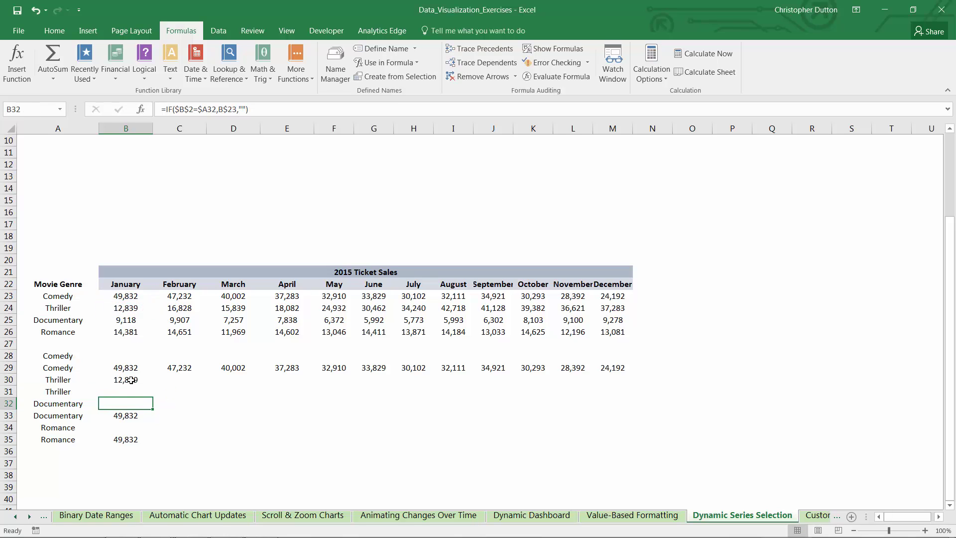
left_click(124, 380)
left_click_drag(153, 385, 153, 398)
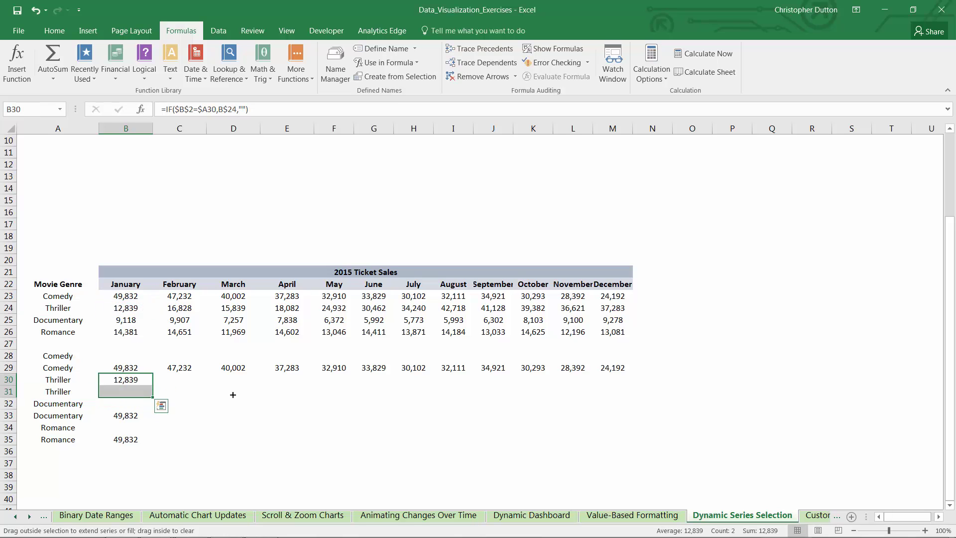
left_click_drag(258, 394, 614, 399)
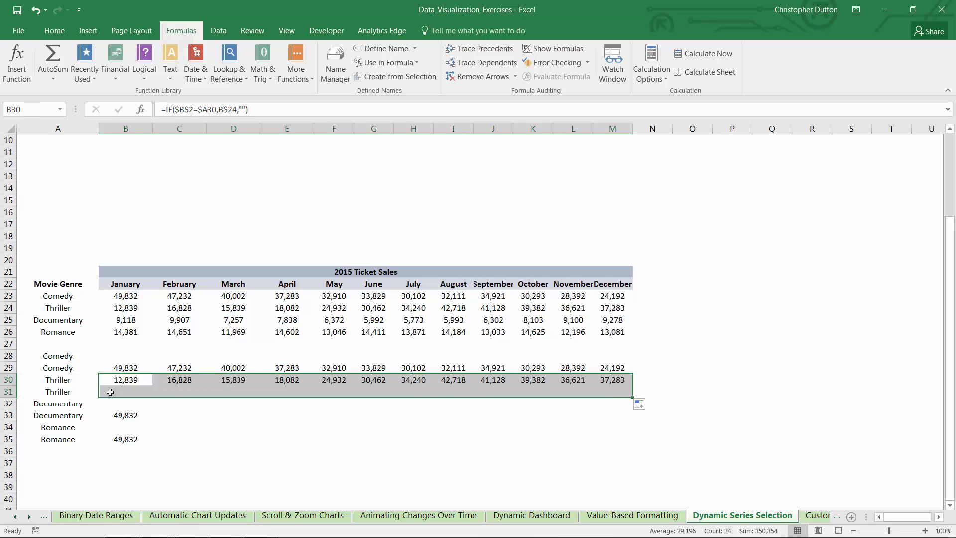
scroll(114, 392, "up", 3)
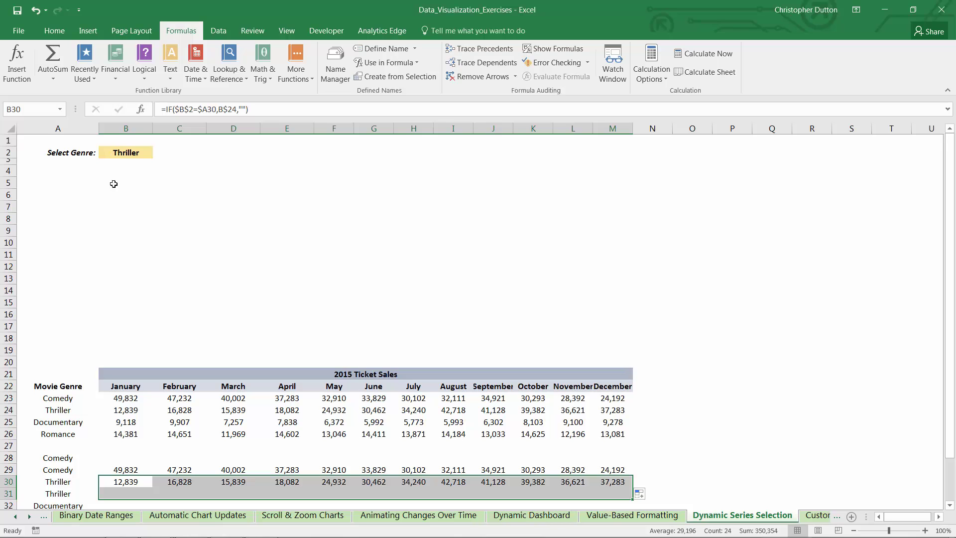
scroll(95, 289, "down", 3)
left_click_drag(59, 381, 584, 388)
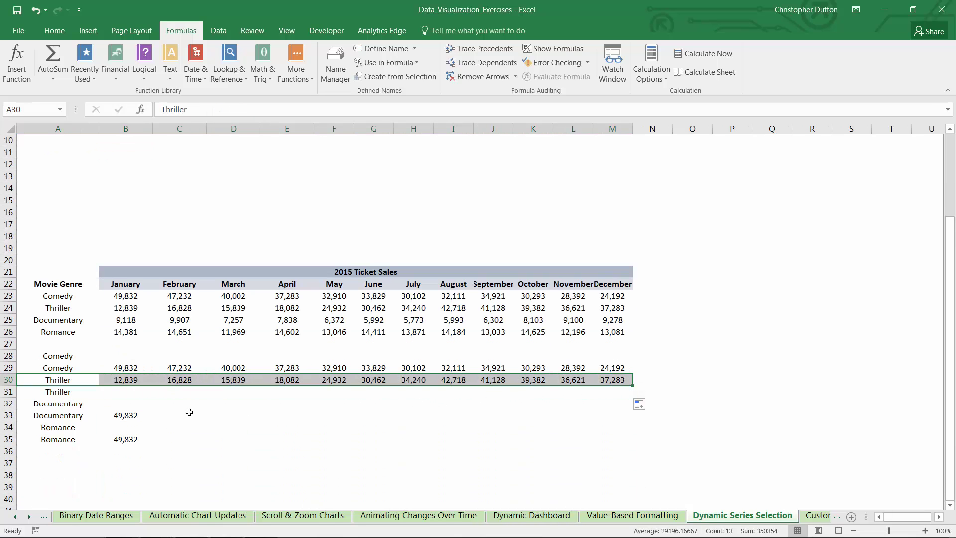
left_click_drag(55, 392, 617, 393)
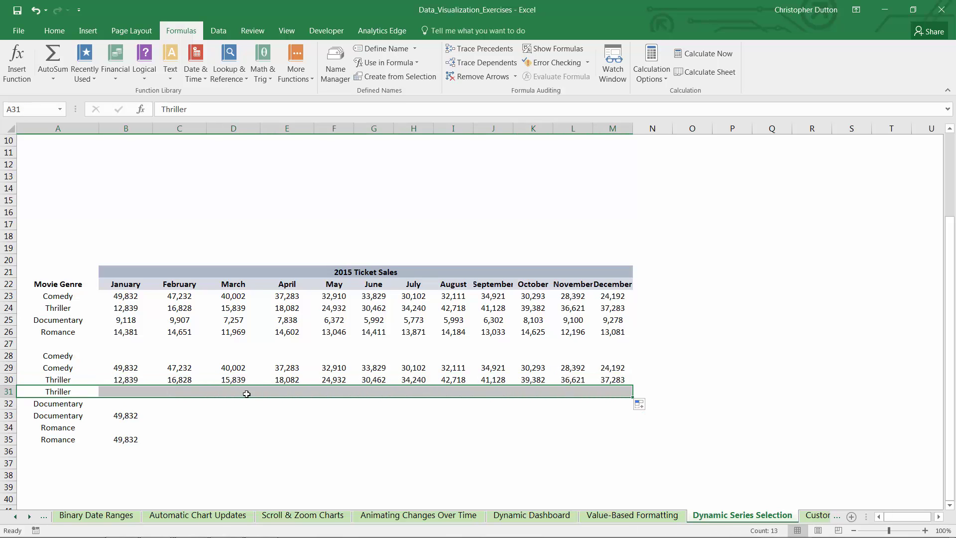
Point the B32:B33 formulas at Documentary's row 25.
left_click(118, 407)
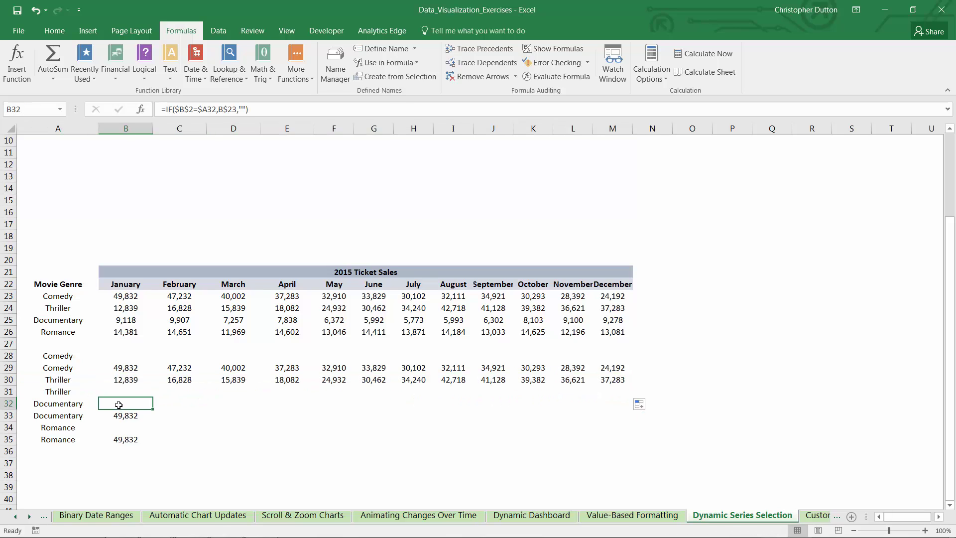
double_click(119, 401)
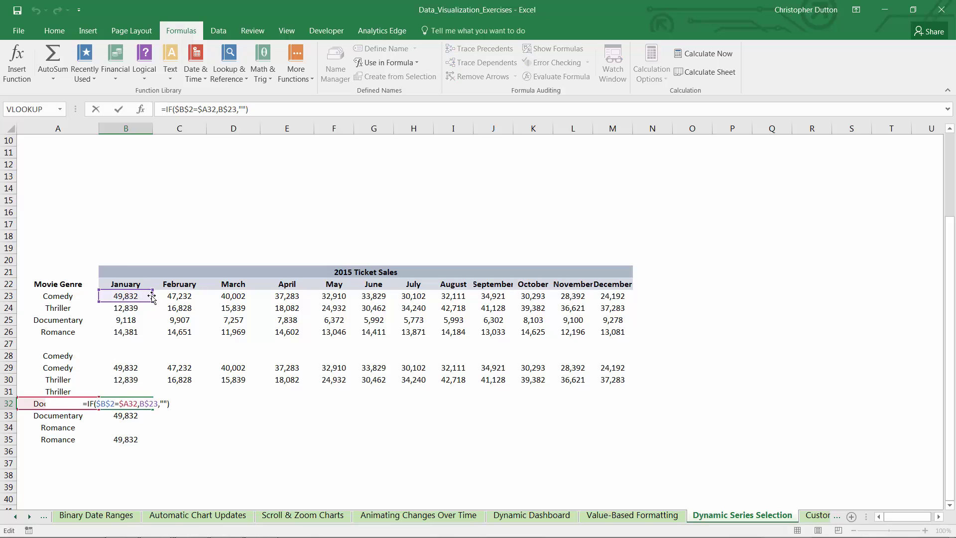
left_click_drag(152, 298, 153, 320)
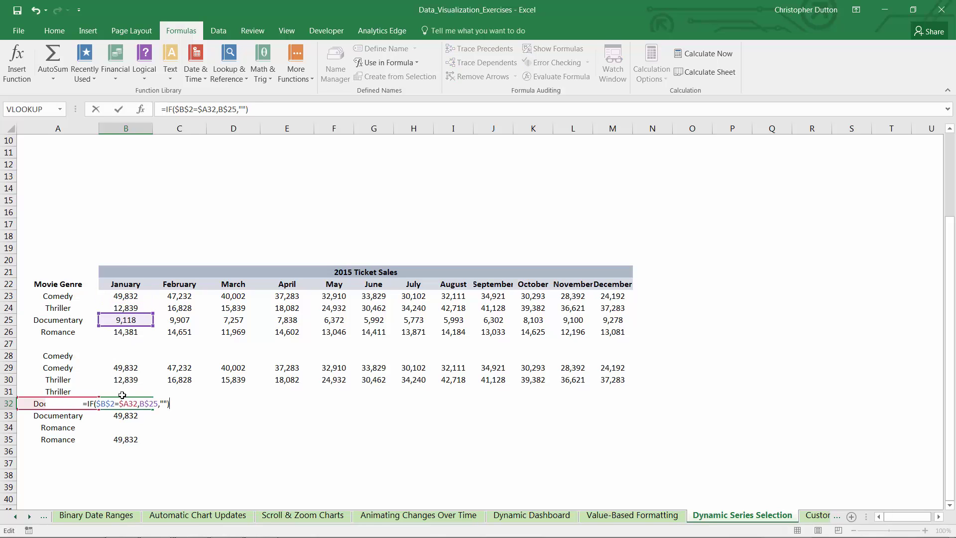
key("Return")
key("F2")
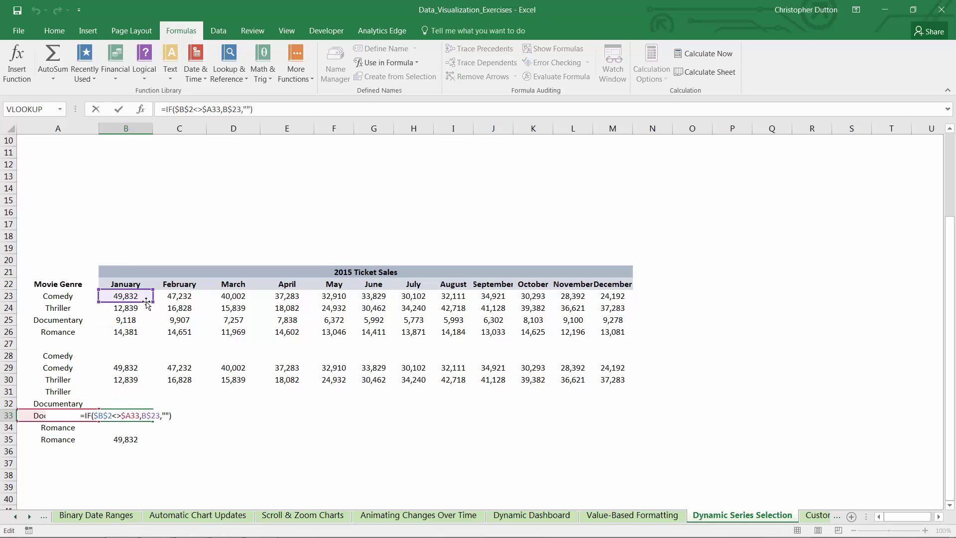
left_click_drag(152, 301, 148, 321)
key("Return")
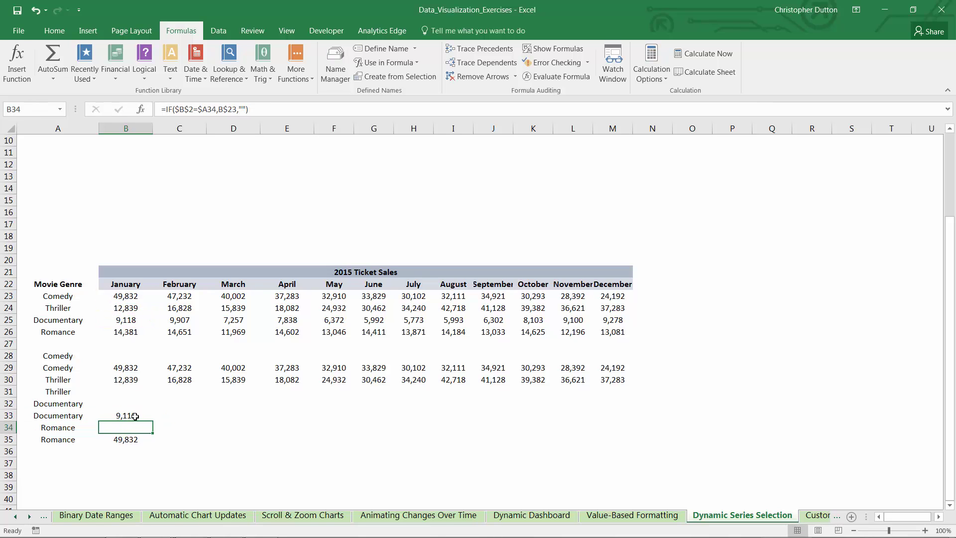
Point B34:B35 at Romance's row 26 and fill B32:B35 across to column M.
key("F2")
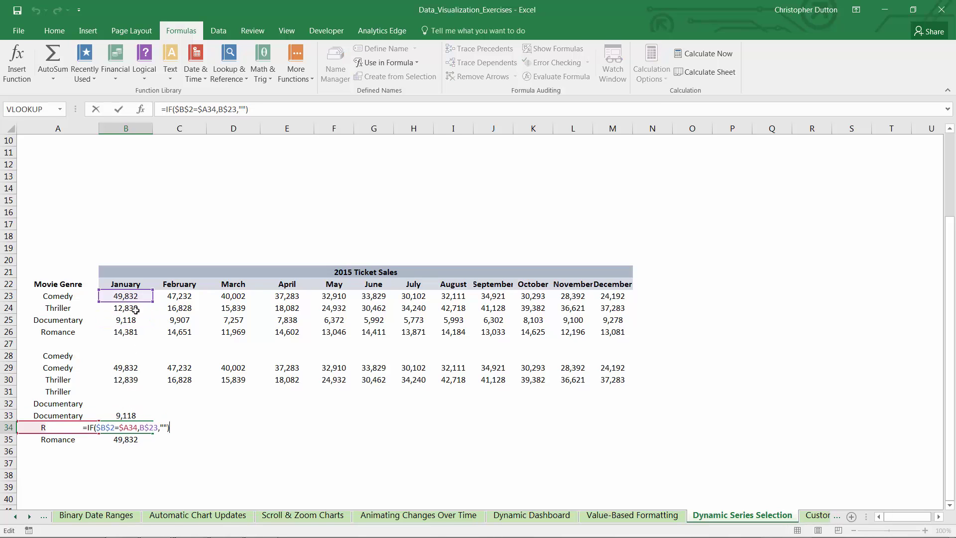
left_click_drag(136, 303, 136, 334)
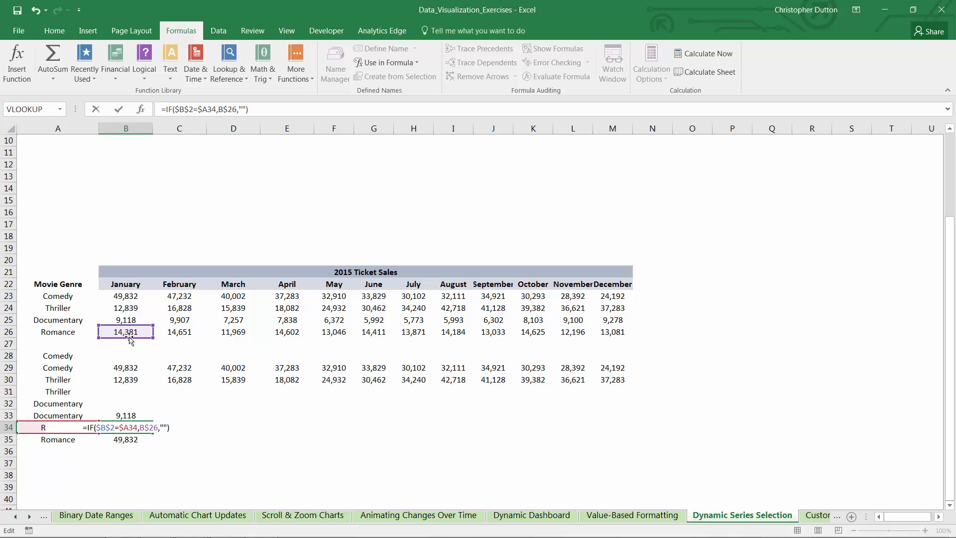
type("'")
key("Escape")
key("Down")
key("F2")
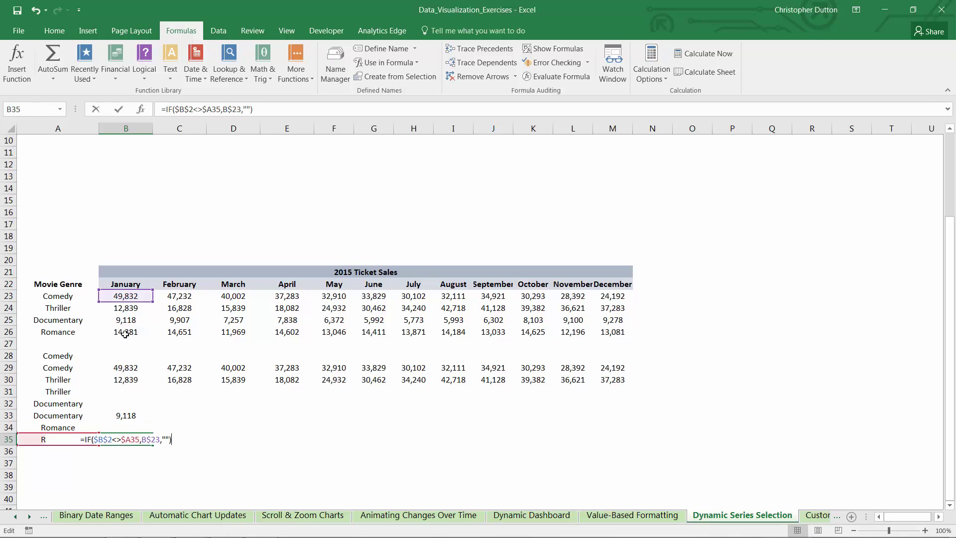
left_click_drag(134, 303, 137, 333)
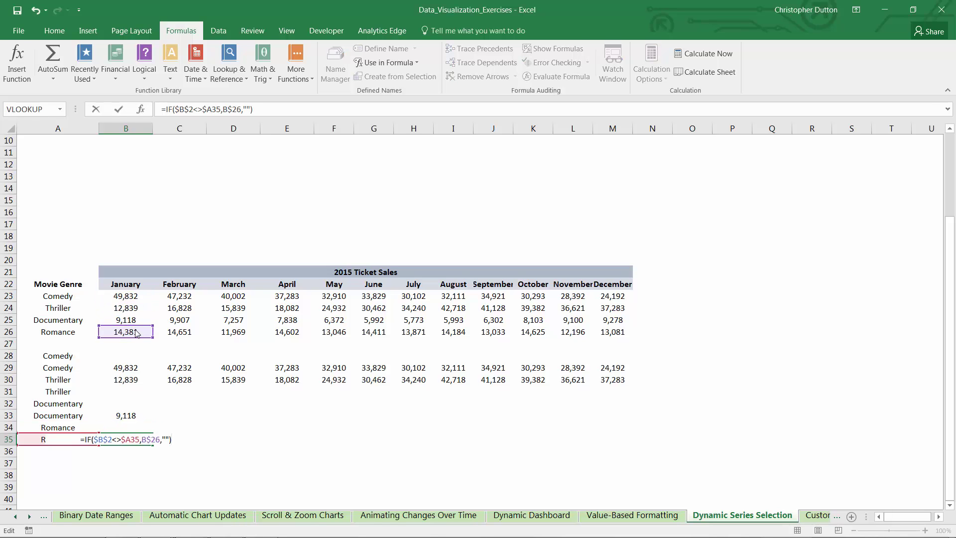
key("Return")
left_click_drag(122, 404, 633, 445)
left_click(129, 392)
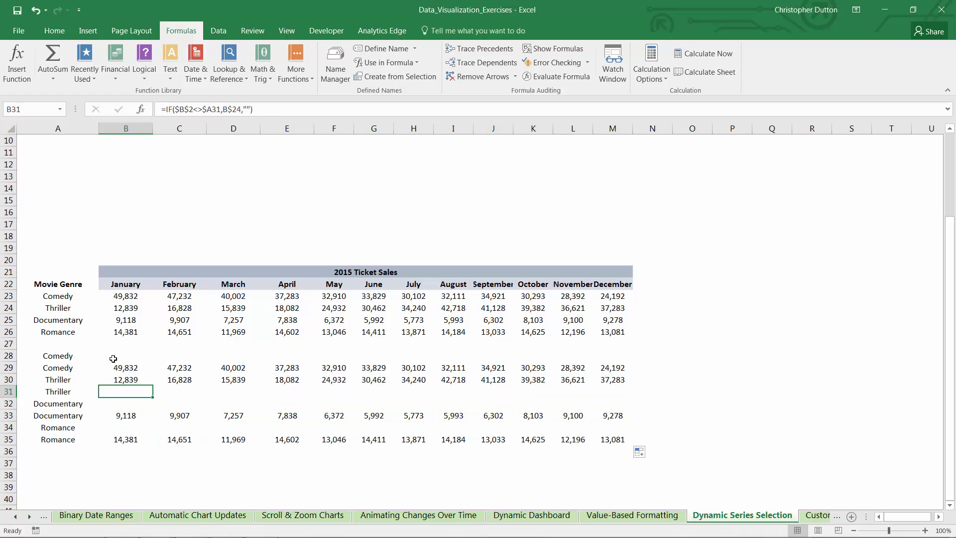
Choose Romance as the genre in the B2 dropdown.
left_click_drag(114, 357, 618, 442)
left_click(717, 401)
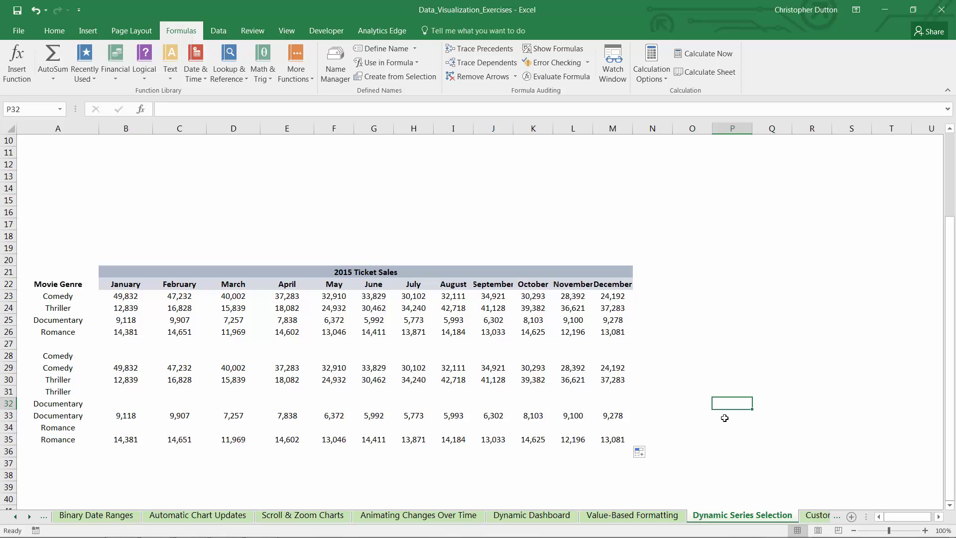
scroll(125, 167, "up", 3)
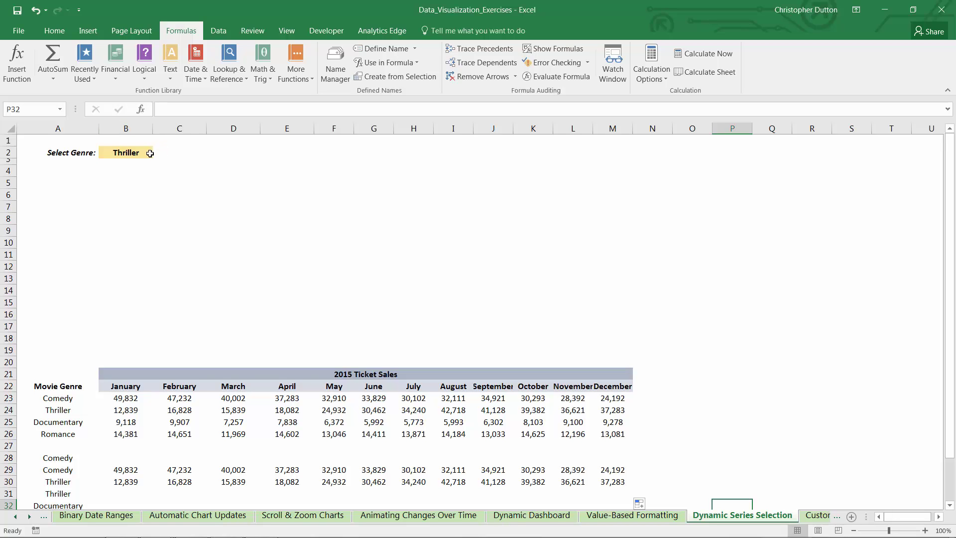
left_click(150, 153)
left_click(158, 152)
left_click(120, 194)
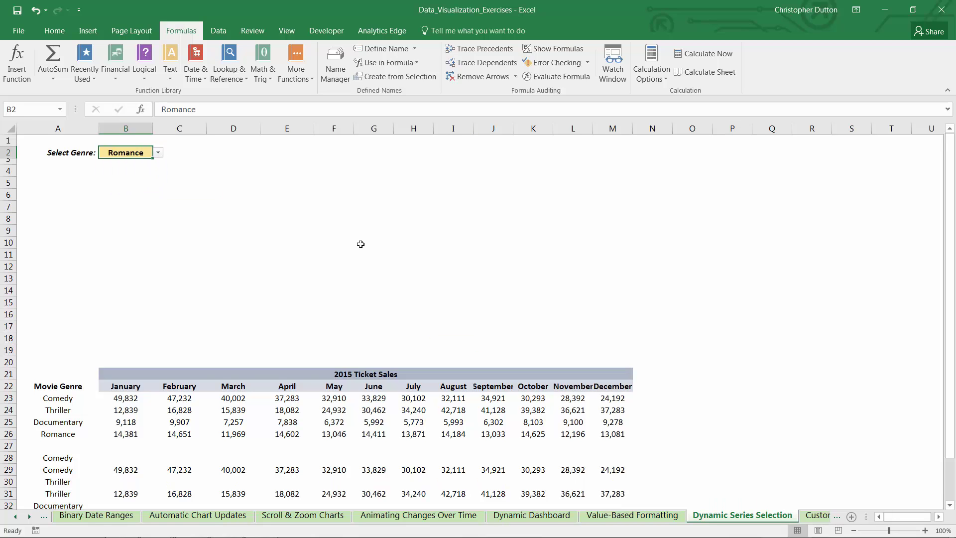
Check the helper rows: Thriller, Documentary in row 33, Romance in row 34, and B35's formula.
scroll(361, 244, "down", 5)
left_click_drag(68, 298, 126, 320)
left_click(67, 320)
left_click_drag(50, 344, 122, 342)
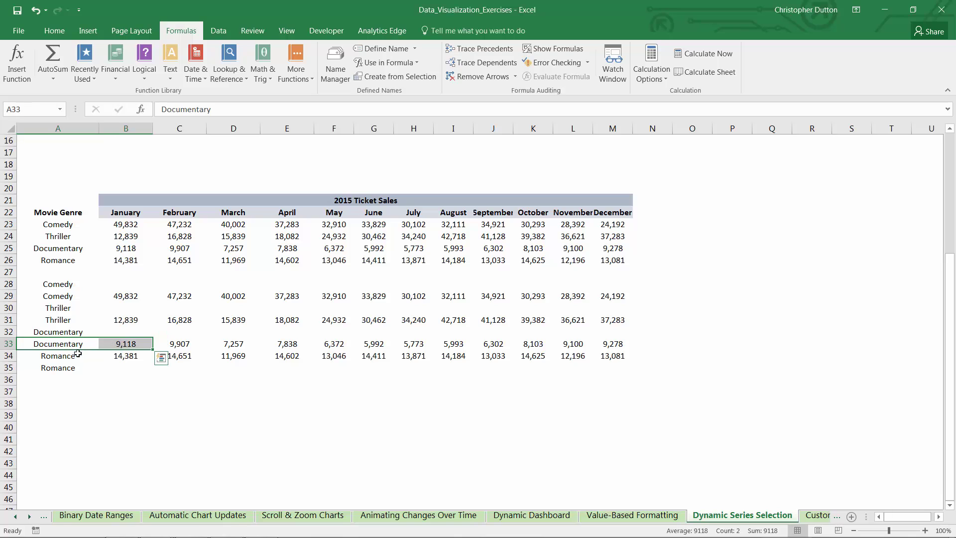
left_click_drag(40, 354, 625, 355)
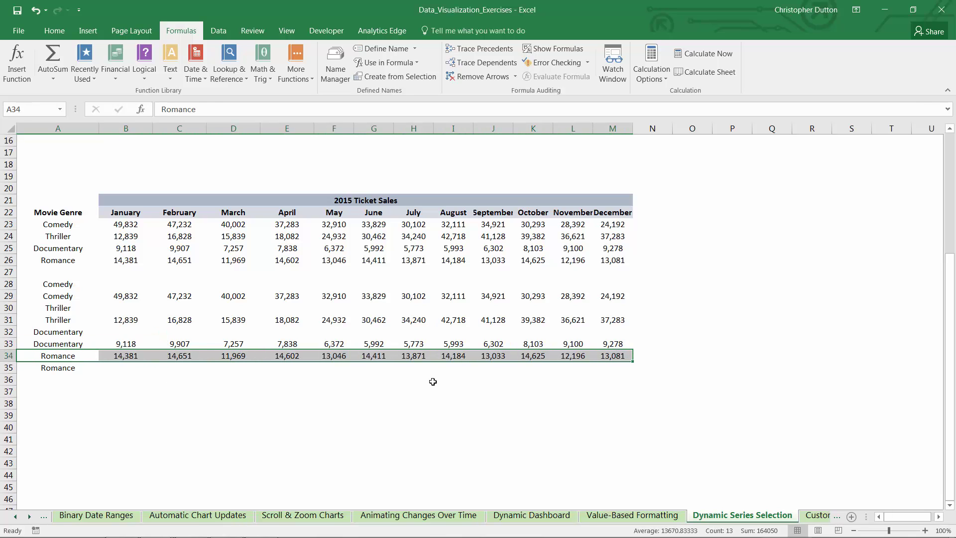
left_click(119, 370)
scroll(253, 356, "up", 3)
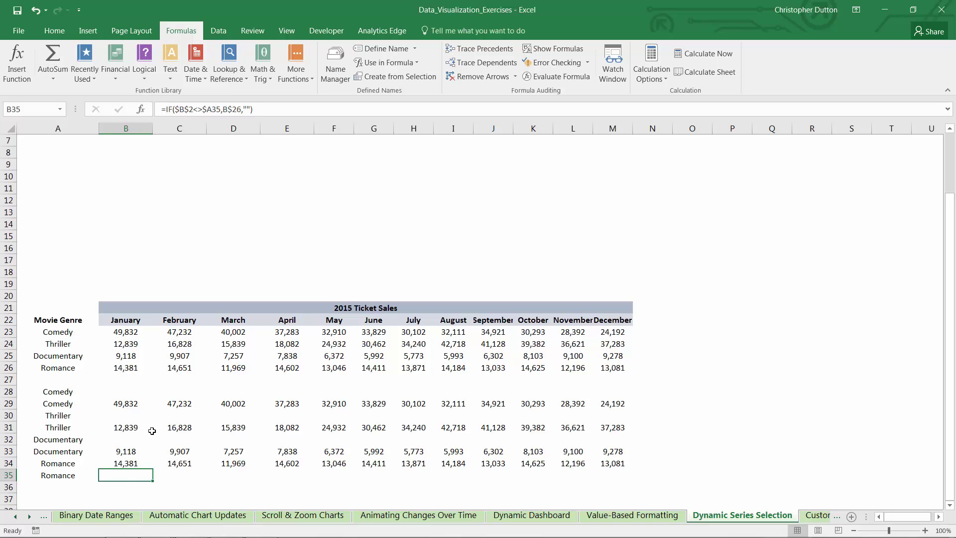
Insert a stacked area chart and move it up and right.
left_click(90, 32)
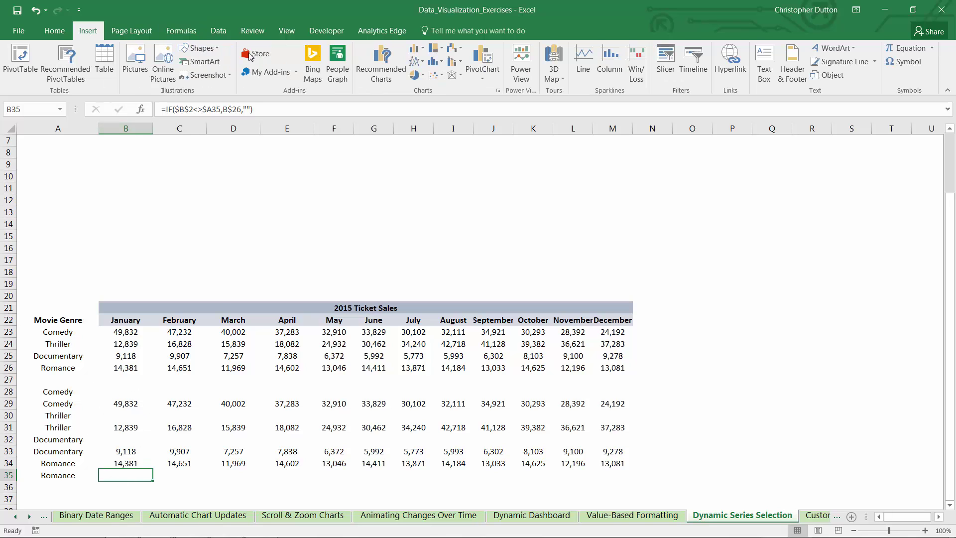
left_click(416, 61)
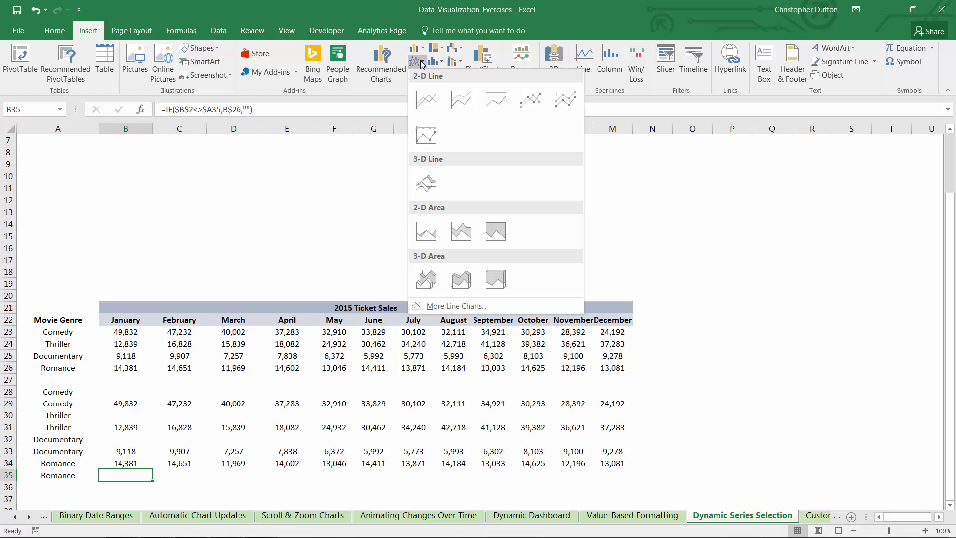
left_click(462, 232)
left_click_drag(464, 243, 645, 199)
Remove the default Romance series from the chart's data source.
right_click(598, 240)
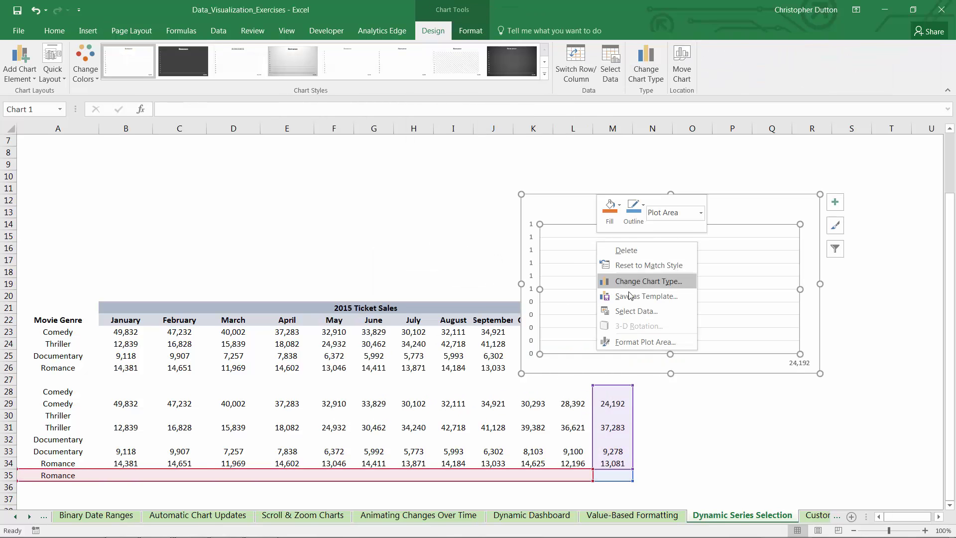
left_click(639, 313)
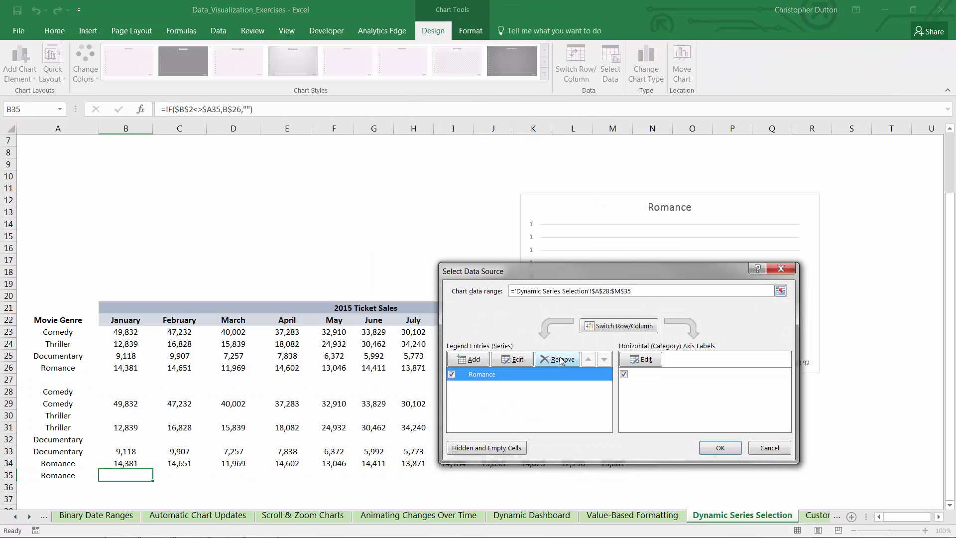
left_click(562, 359)
left_click_drag(488, 276, 264, 286)
Add a Comedy(S) series with values B28:M28.
left_click(252, 376)
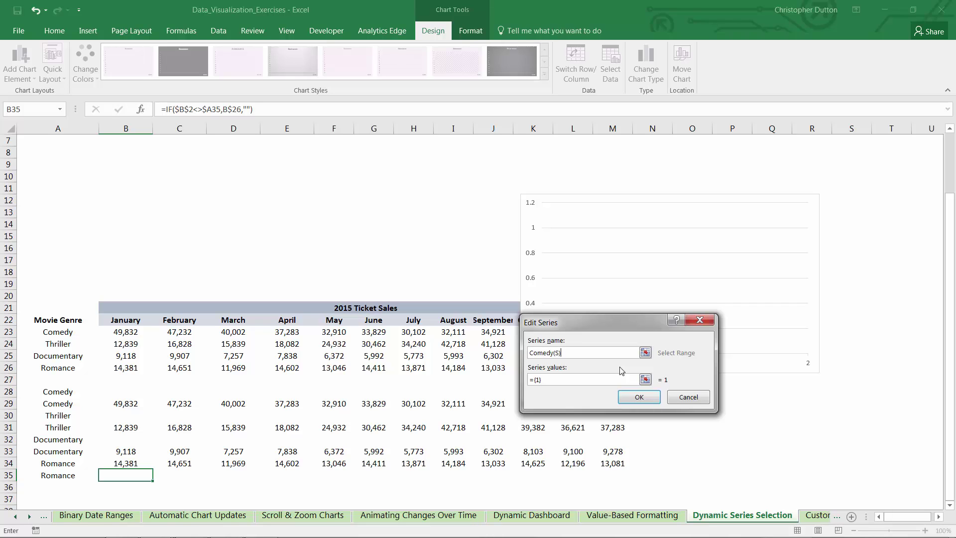
left_click(646, 380)
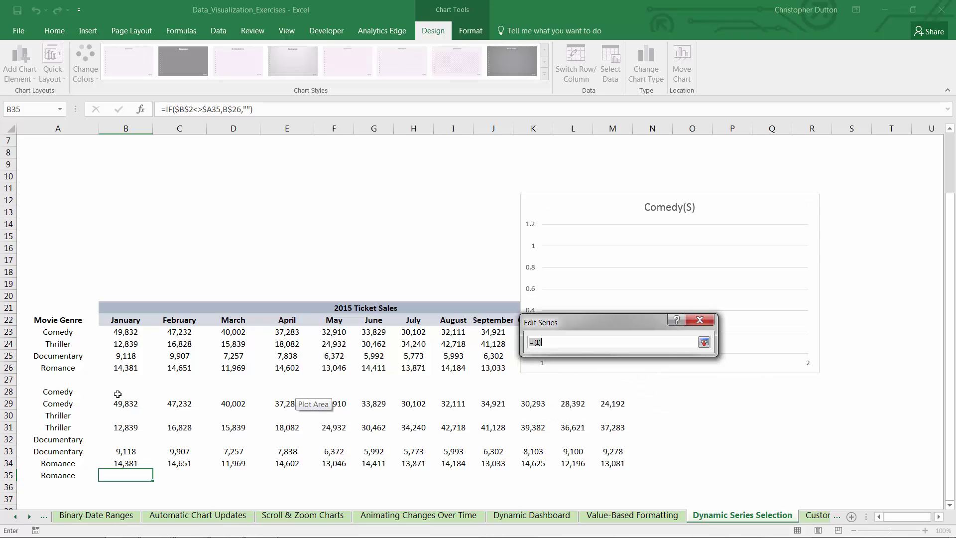
left_click_drag(117, 392, 629, 391)
left_click(704, 342)
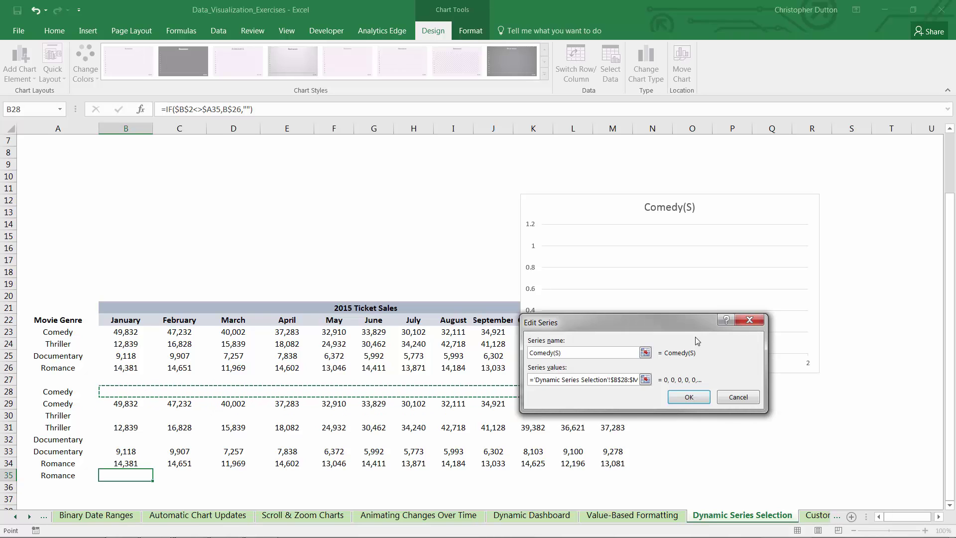
left_click(689, 397)
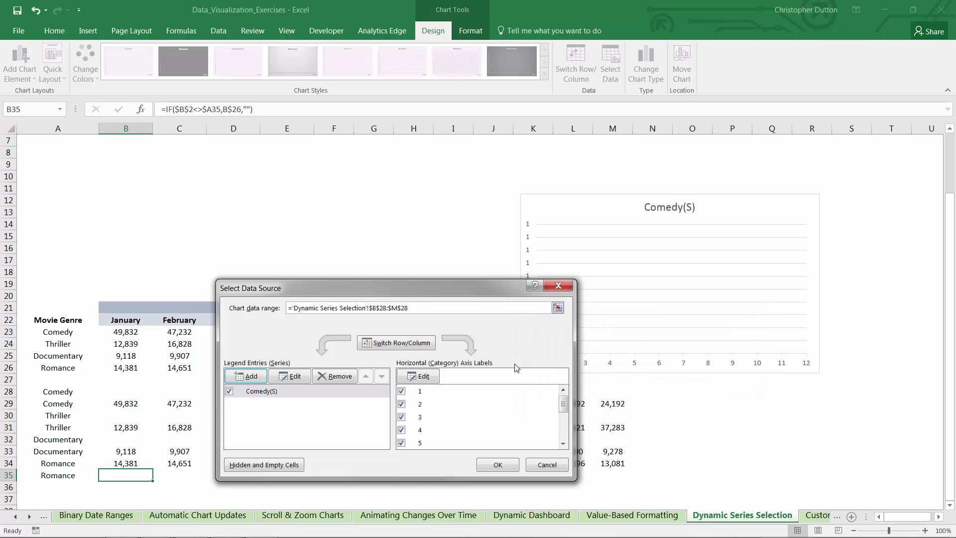
Use months B22:M22 as axis labels, apply, and move the chart above the table.
left_click(420, 376)
left_click_drag(116, 320, 631, 321)
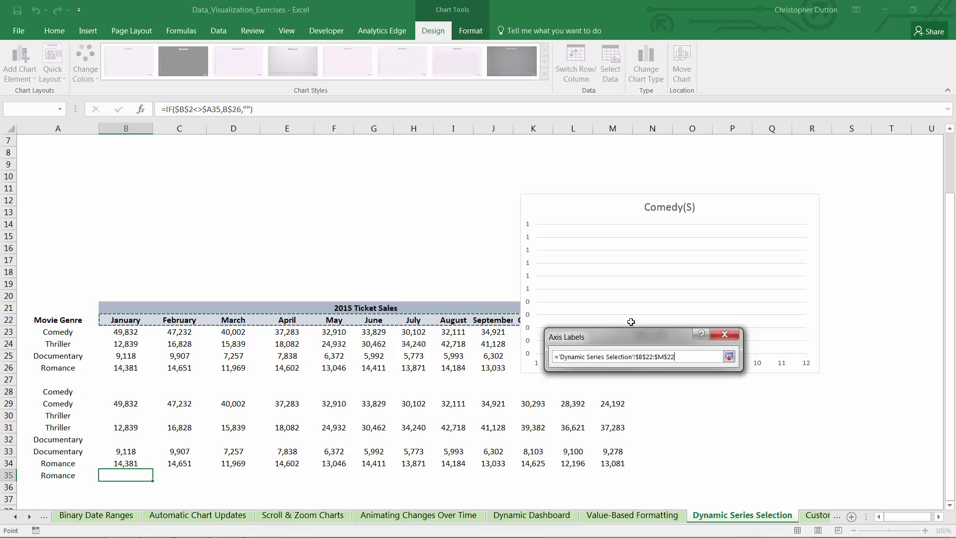
left_click(715, 382)
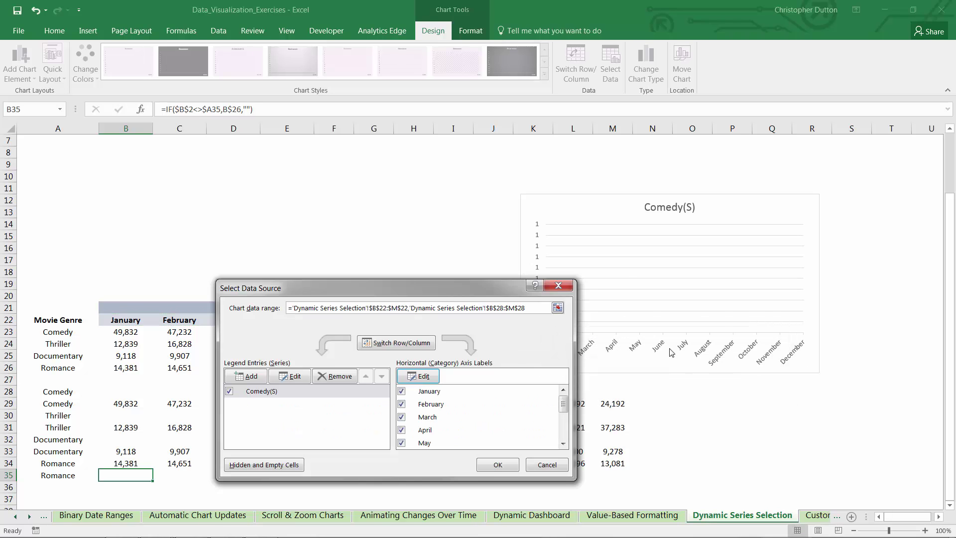
left_click(497, 465)
left_click_drag(628, 363, 149, 294)
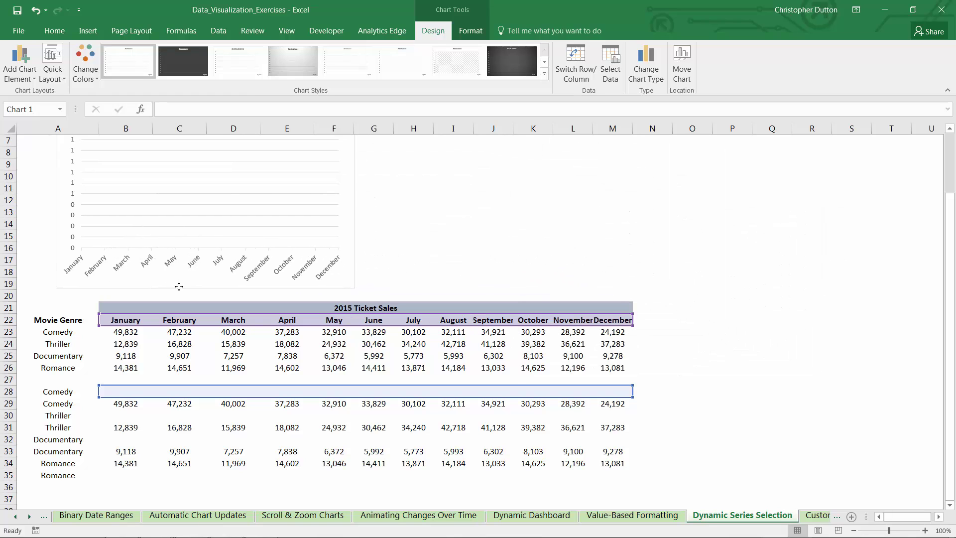
Add a Comedy(D) series with values B29:M29 to the chart.
right_click(166, 198)
left_click(204, 264)
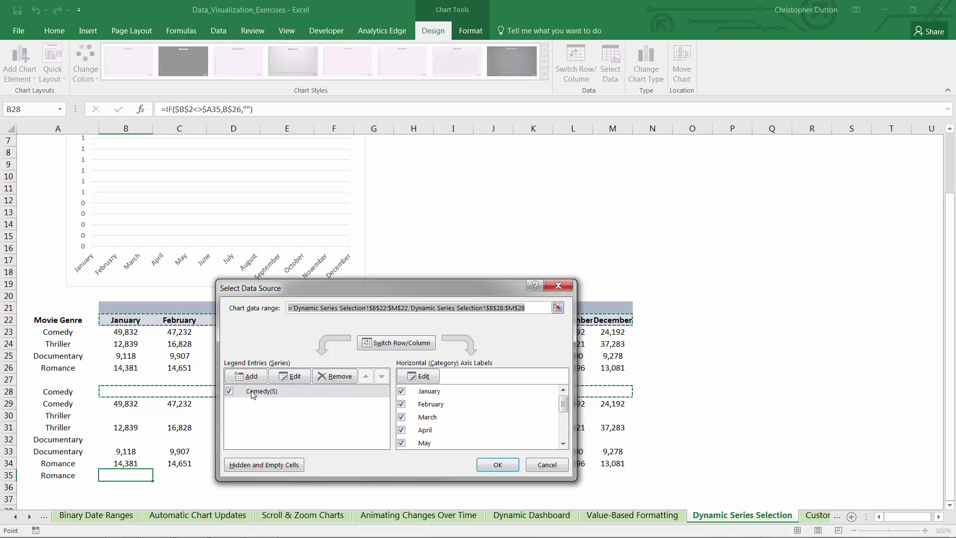
left_click(246, 377)
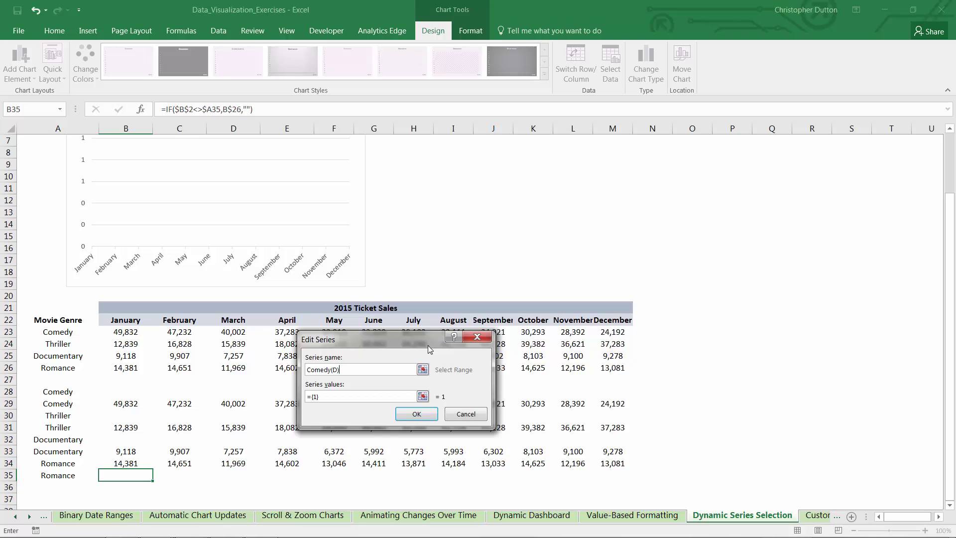
left_click(423, 396)
left_click_drag(111, 402, 619, 403)
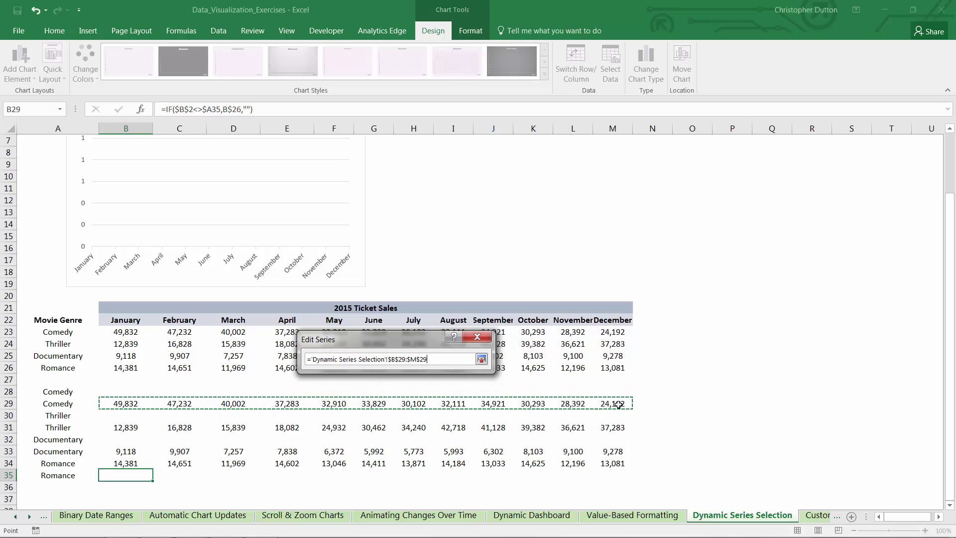
left_click(481, 360)
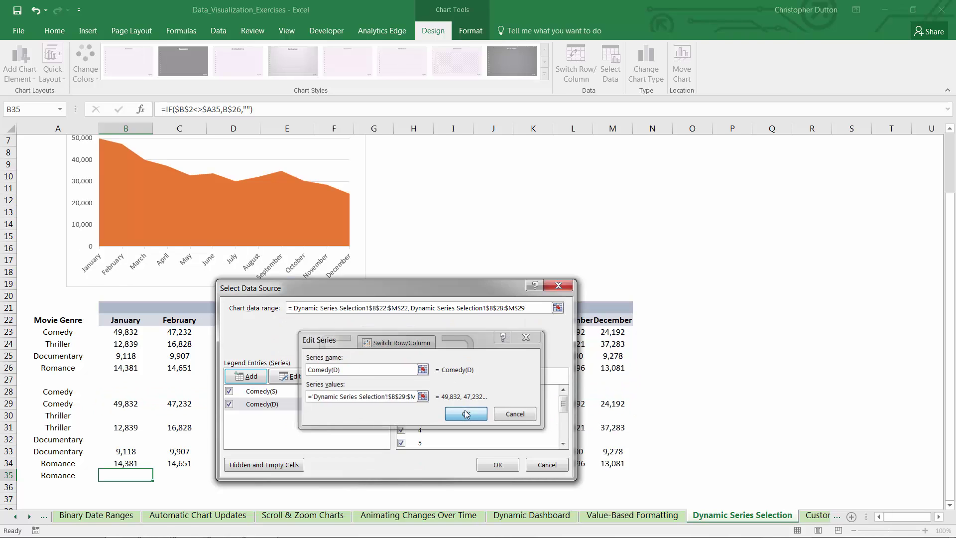
left_click(494, 417)
Set the horizontal axis labels to months B22:M22 and begin a Thriller(S) series.
left_click(418, 376)
left_click_drag(125, 320, 615, 323)
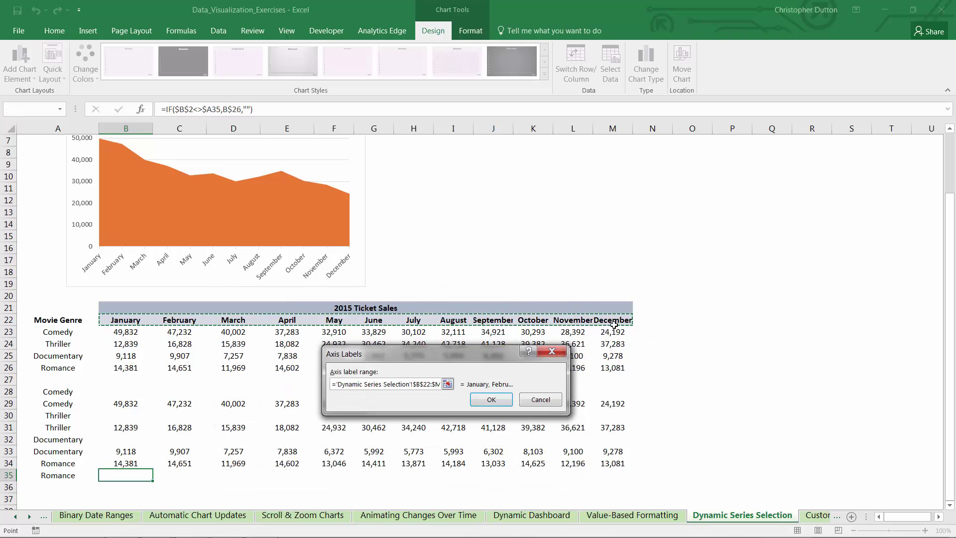
left_click(486, 402)
left_click(253, 377)
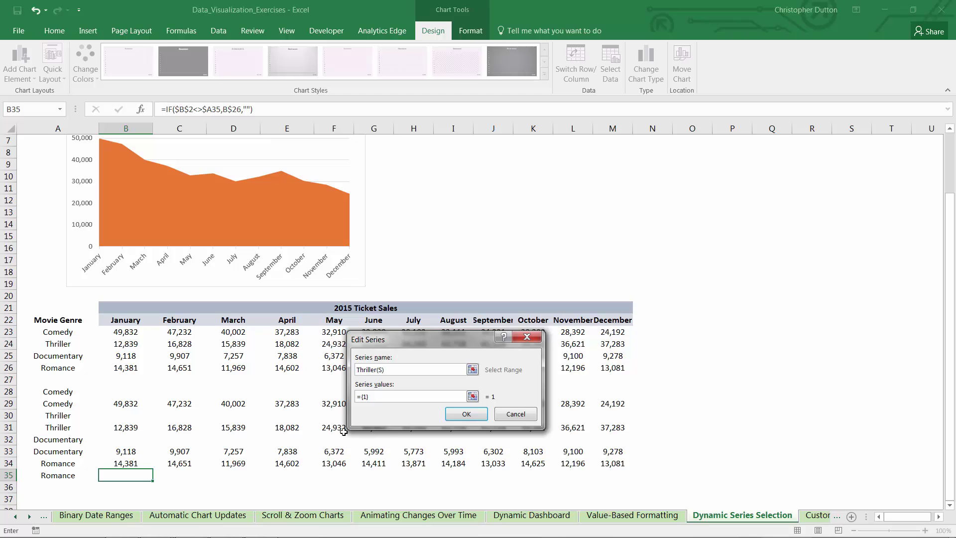
Add the Thriller(S) series from B30:M30 with month labels B22:M22.
left_click(472, 397)
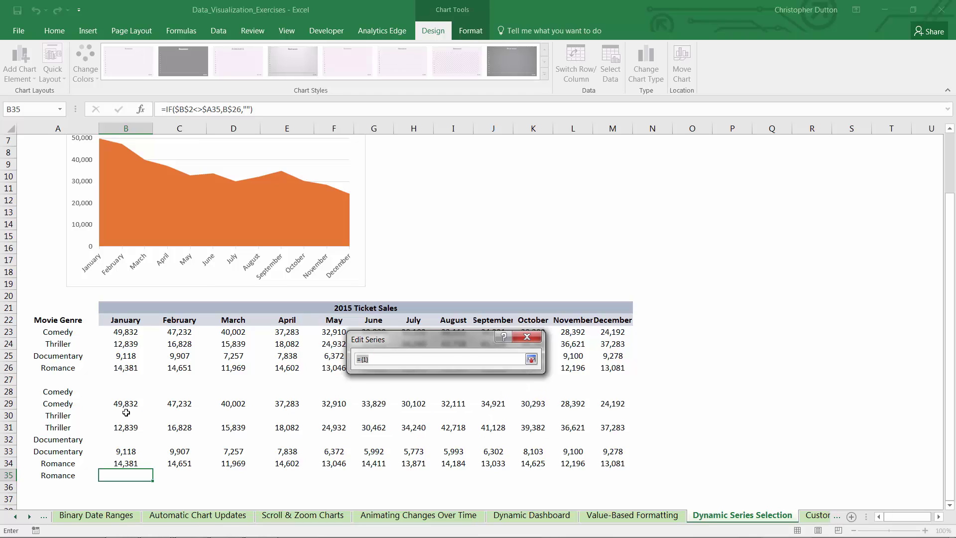
left_click_drag(126, 412, 628, 416)
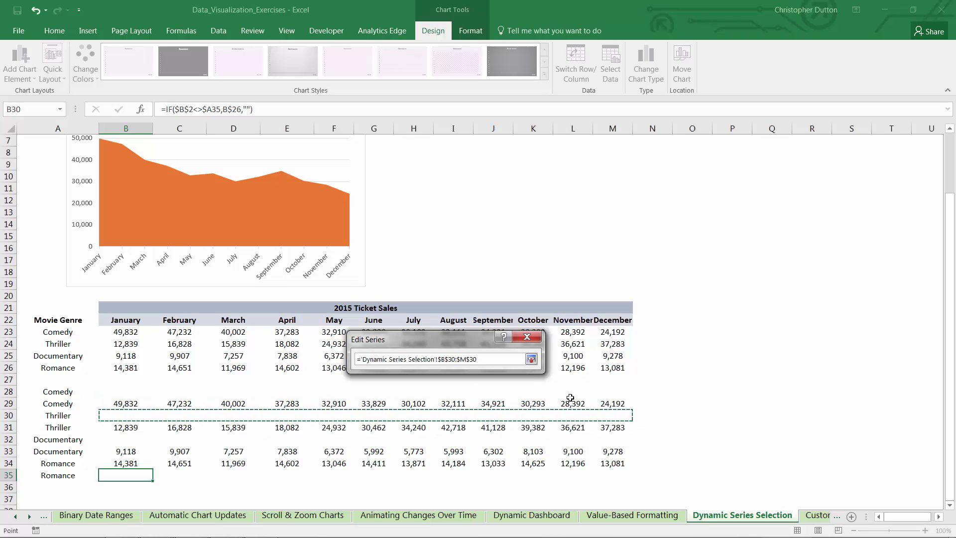
left_click(531, 359)
left_click(513, 416)
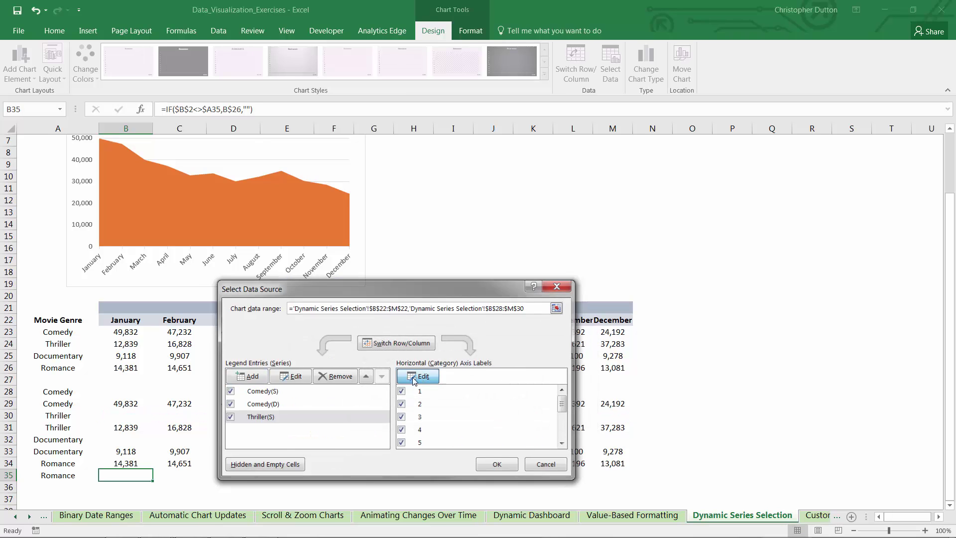
left_click(418, 376)
left_click_drag(126, 320, 623, 320)
left_click(541, 399)
left_click(258, 380)
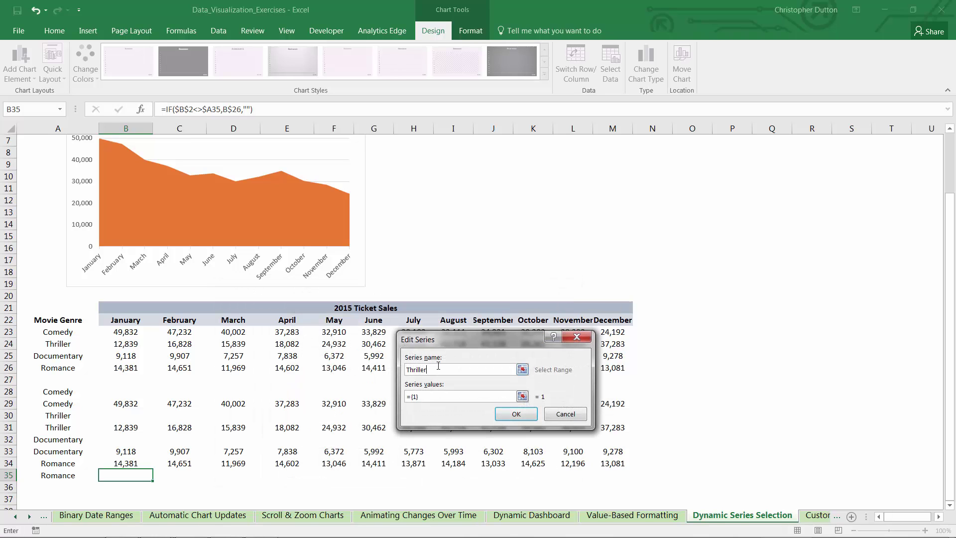
Add the Thriller(D) series from B31:M31 with month labels B22:M22.
left_click(522, 396)
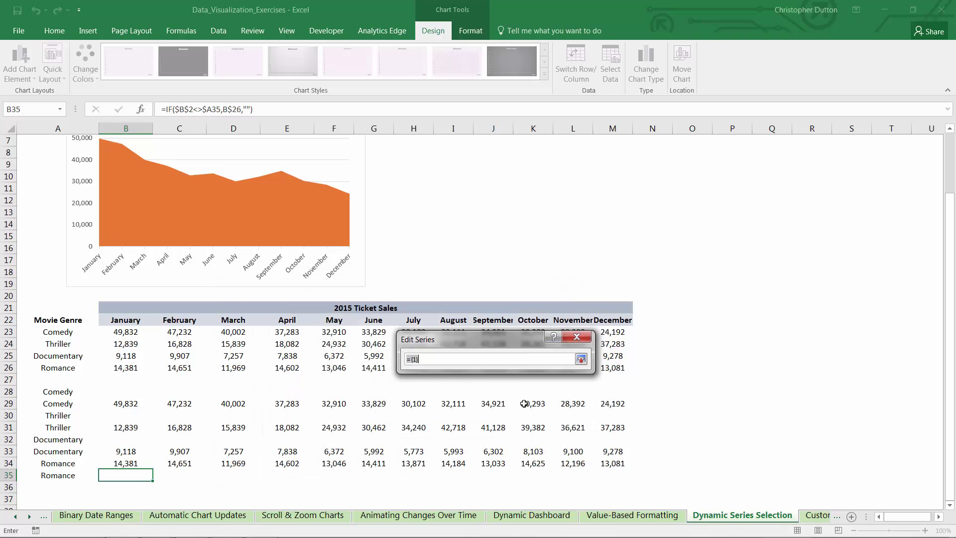
left_click_drag(123, 427, 620, 428)
left_click(581, 359)
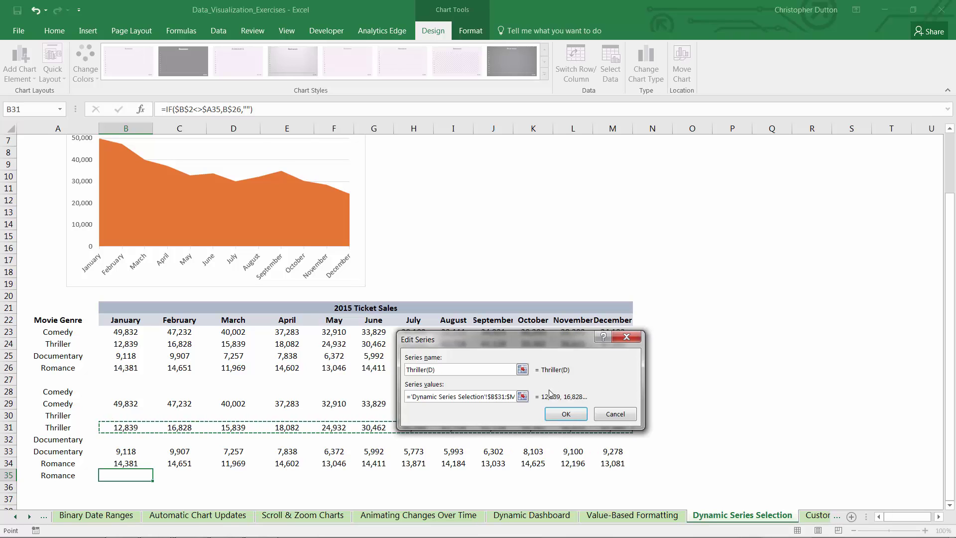
left_click(558, 414)
left_click(418, 376)
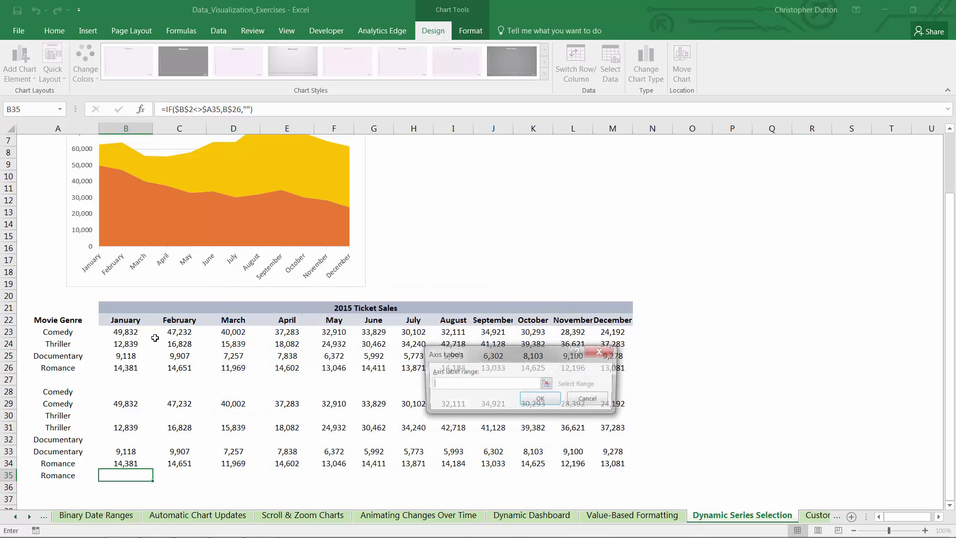
left_click(601, 377)
left_click_drag(125, 319, 615, 320)
left_click(606, 374)
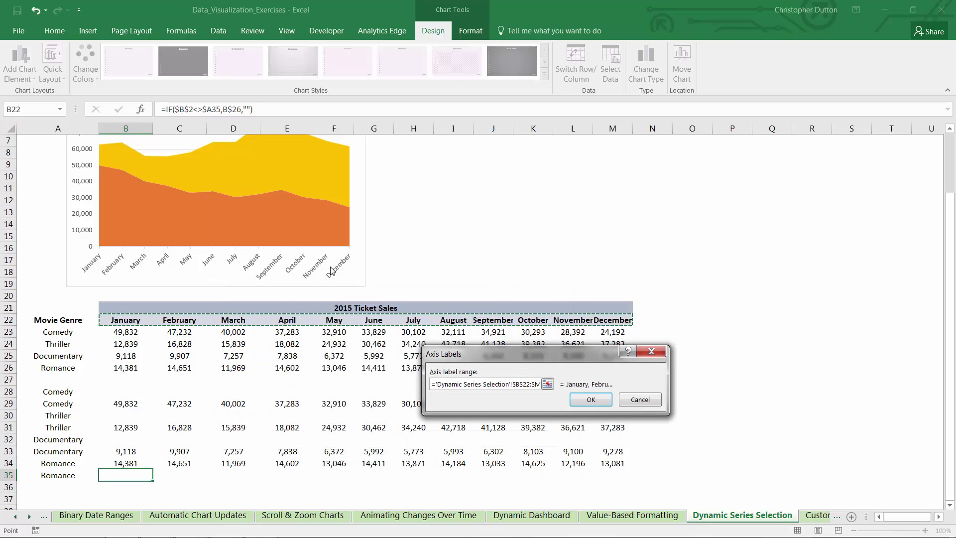
left_click(580, 400)
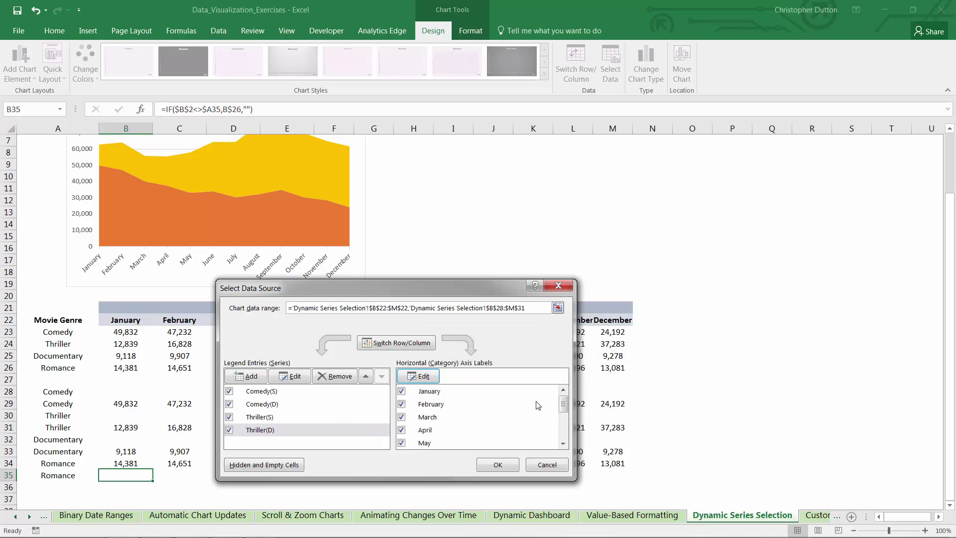
left_click(252, 380)
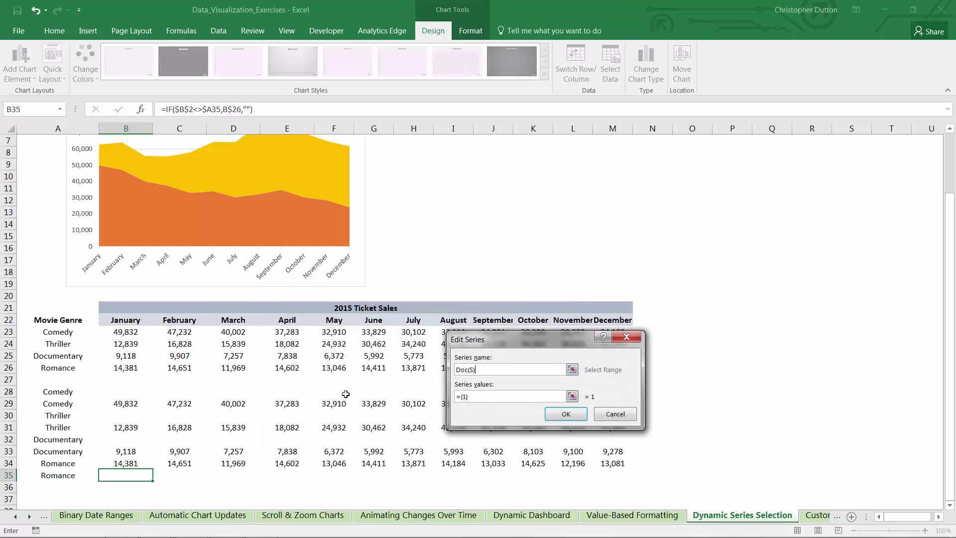
Add the Doc(S) series from B32:M32 with month labels B22:M22.
left_click(573, 396)
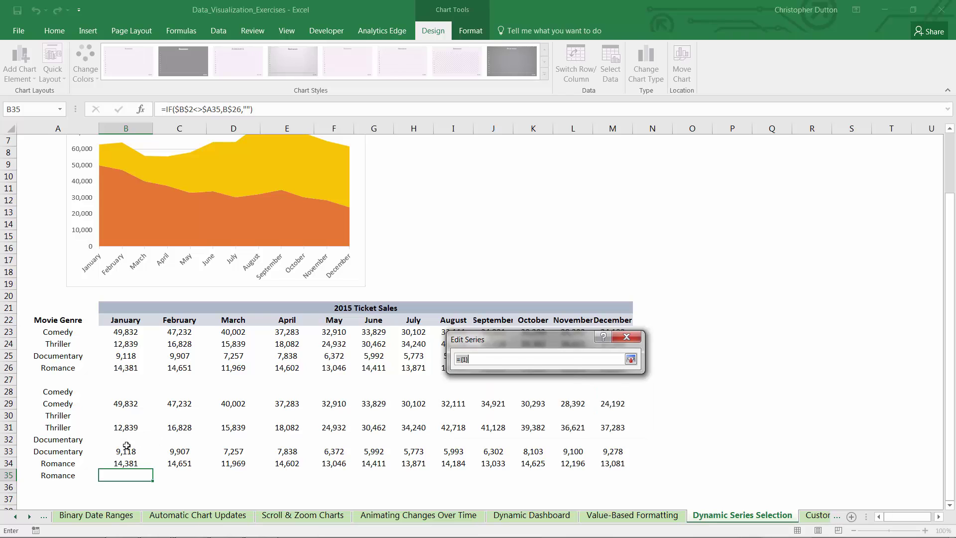
left_click_drag(125, 441, 618, 444)
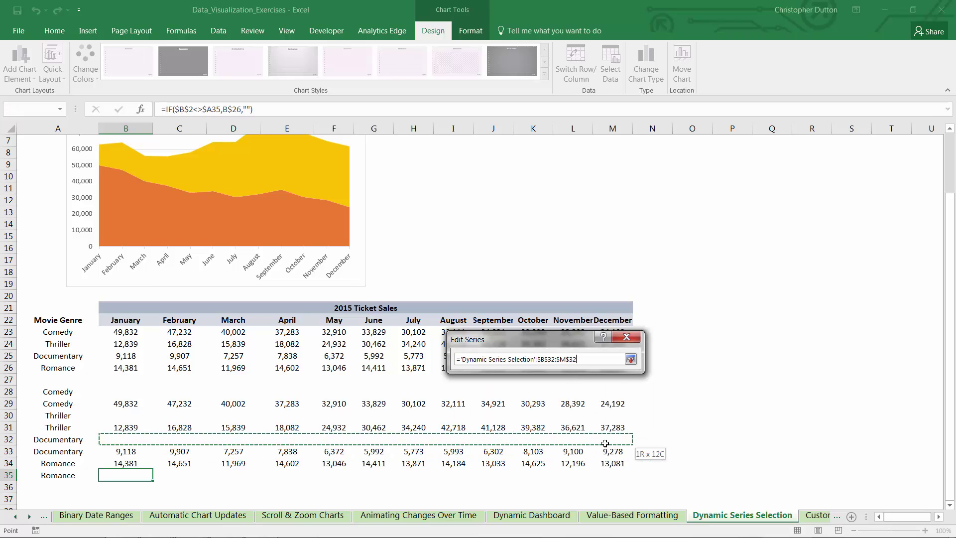
left_click(631, 358)
left_click(616, 414)
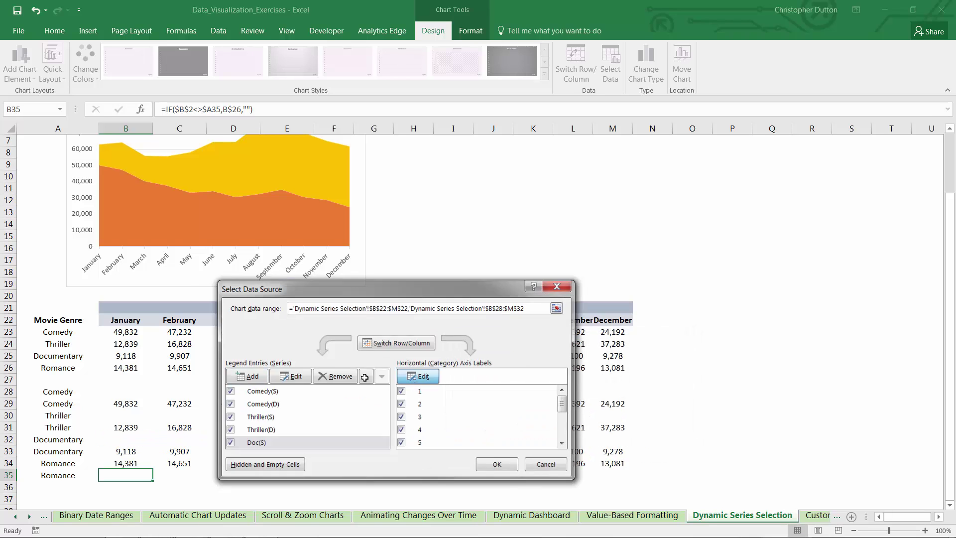
left_click(419, 376)
left_click_drag(125, 320, 618, 323)
left_click(640, 400)
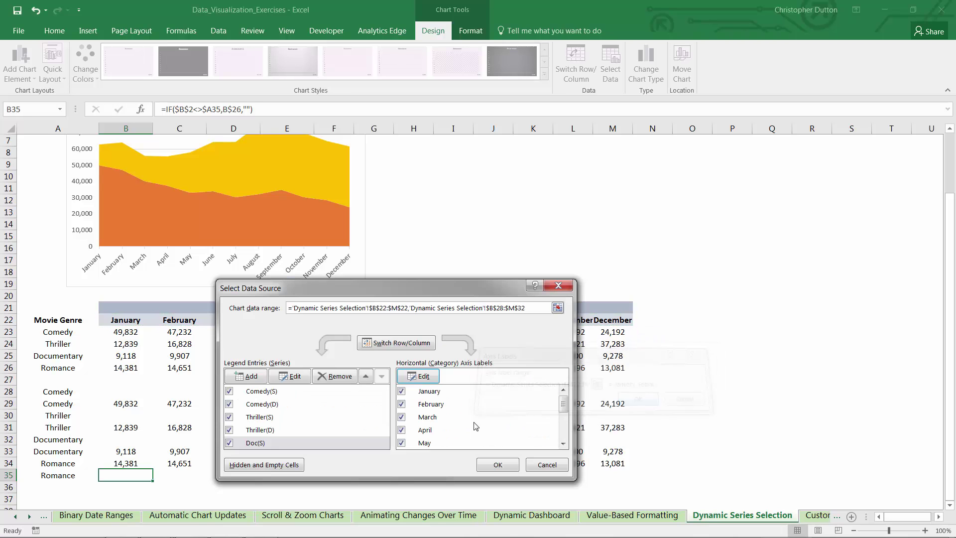
left_click(251, 377)
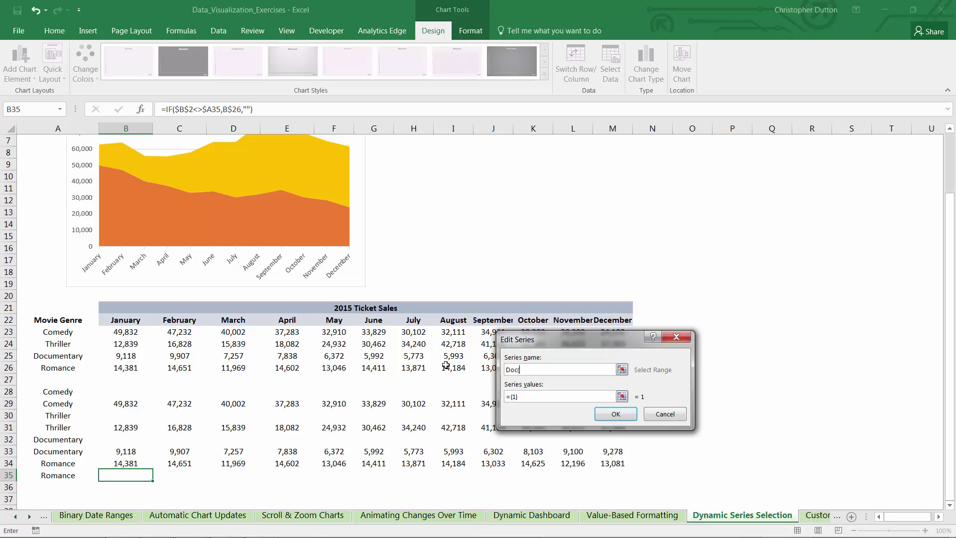
Add the Doc(D) series from B33:M33 with month labels B22:M22.
left_click(622, 396)
left_click_drag(125, 451, 612, 451)
left_click(680, 359)
left_click(663, 417)
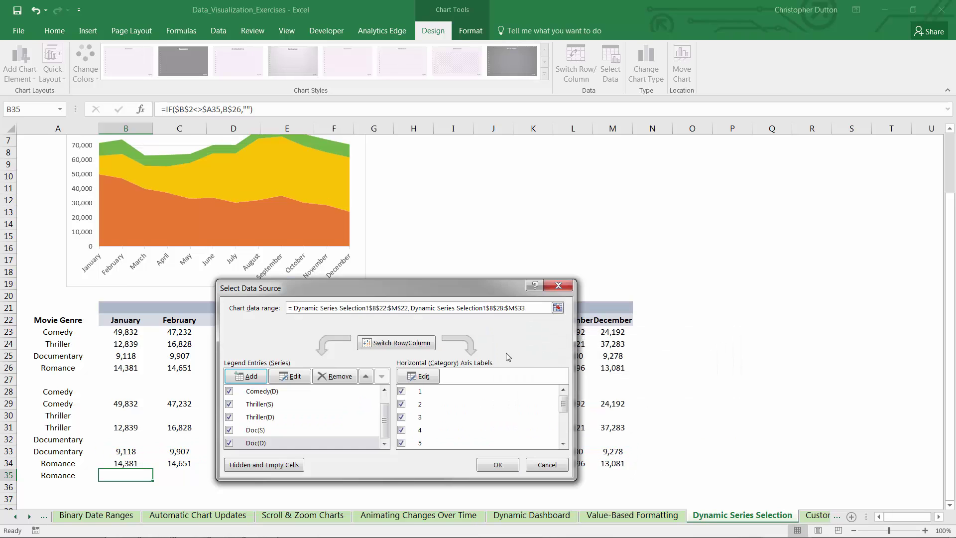
left_click(582, 437)
left_click_drag(128, 320, 627, 323)
left_click(688, 396)
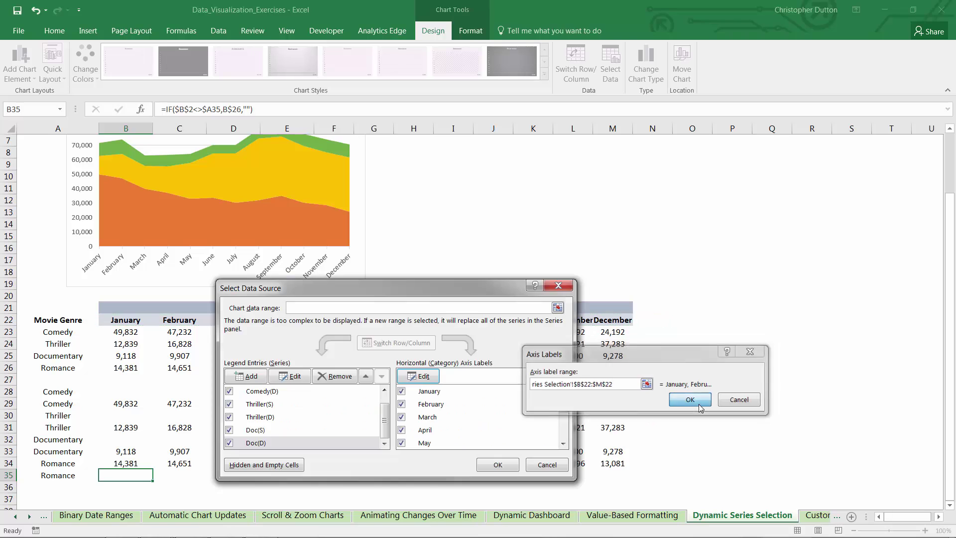
left_click(259, 378)
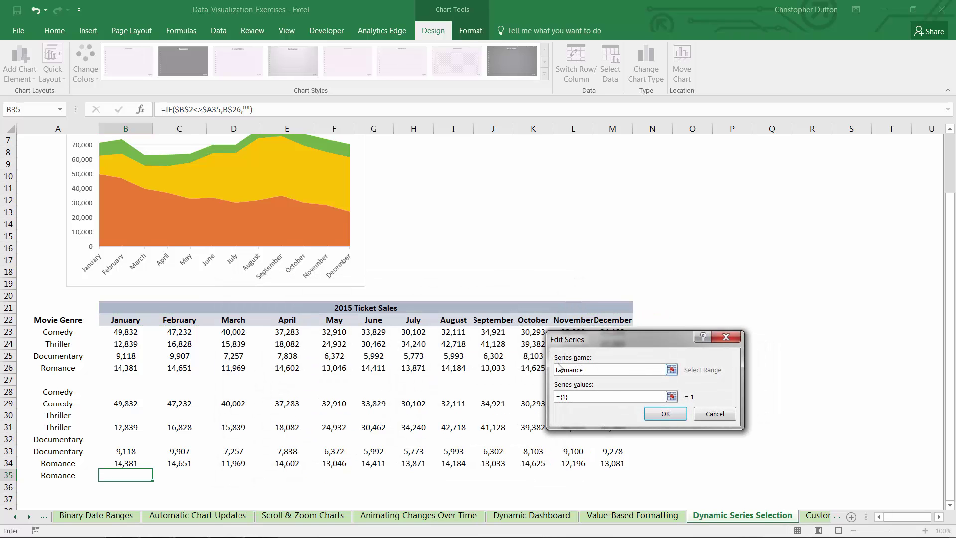
Add the Romance(S) series from B34:M34 with month labels B22:M22.
left_click(672, 397)
left_click_drag(130, 464, 614, 461)
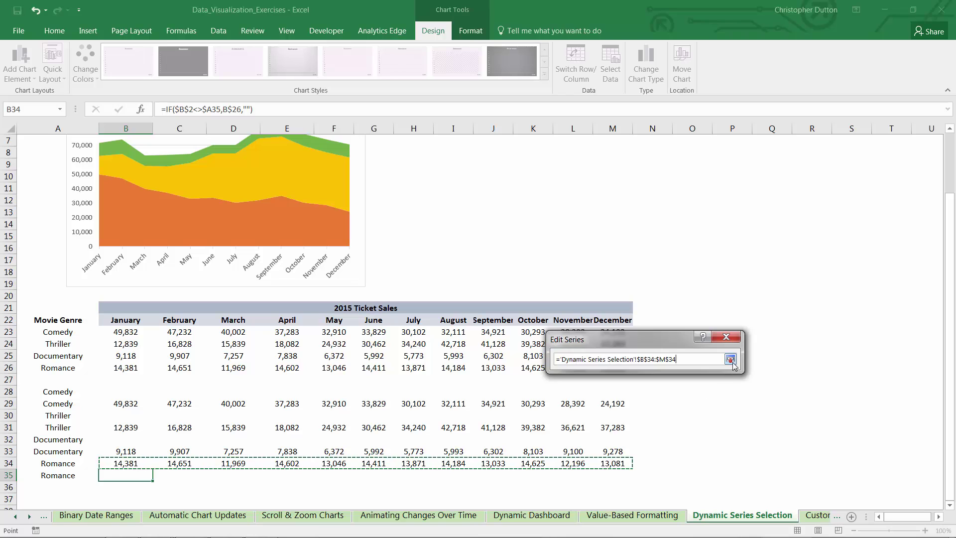
left_click(730, 360)
left_click(713, 413)
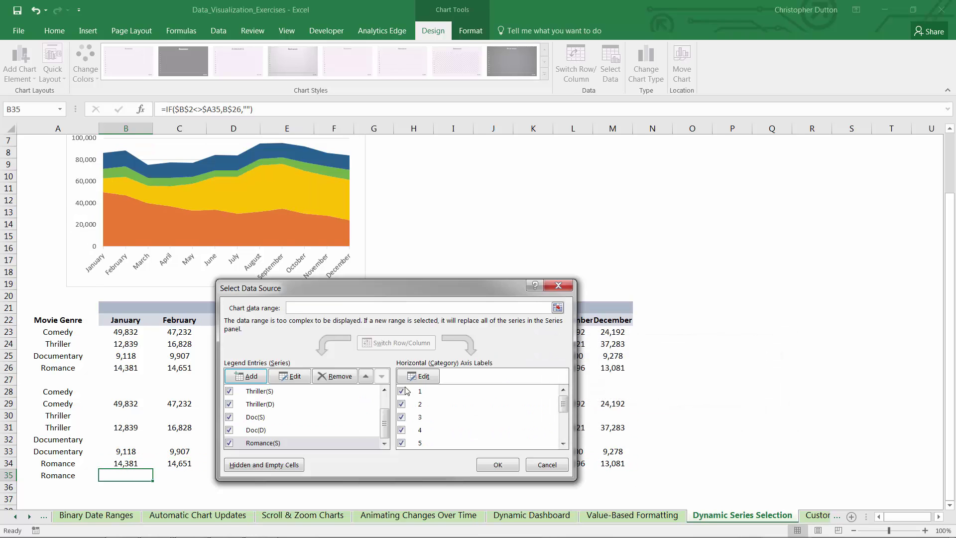
left_click(418, 376)
left_click_drag(125, 320, 613, 321)
key("Return")
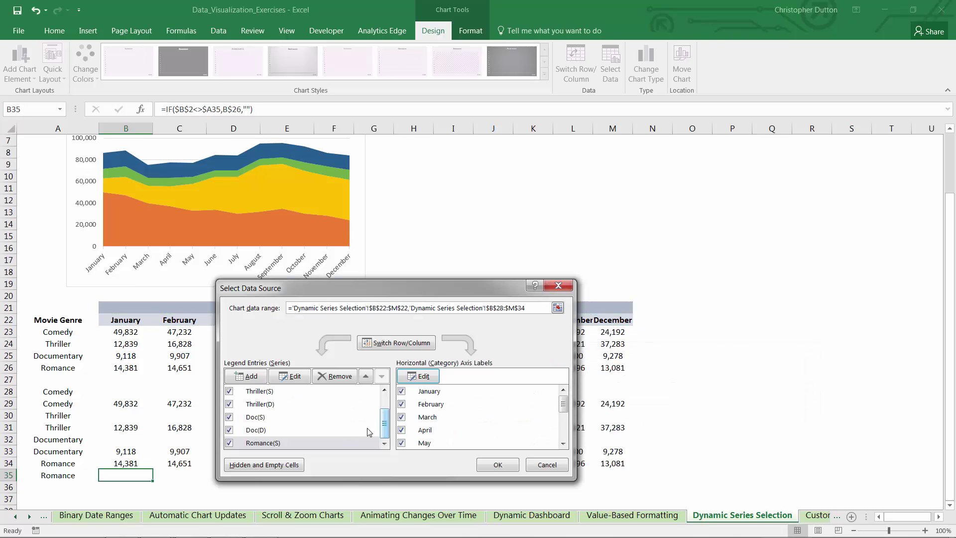
left_click(248, 376)
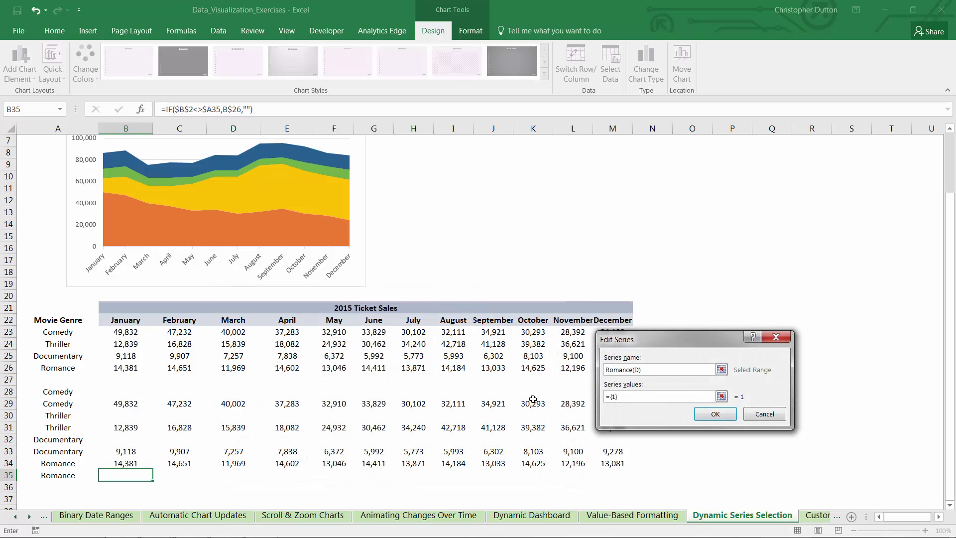
Add the Romance(D) series from B35:M35 with month labels and confirm the chart data.
left_click(721, 396)
left_click_drag(126, 474, 627, 475)
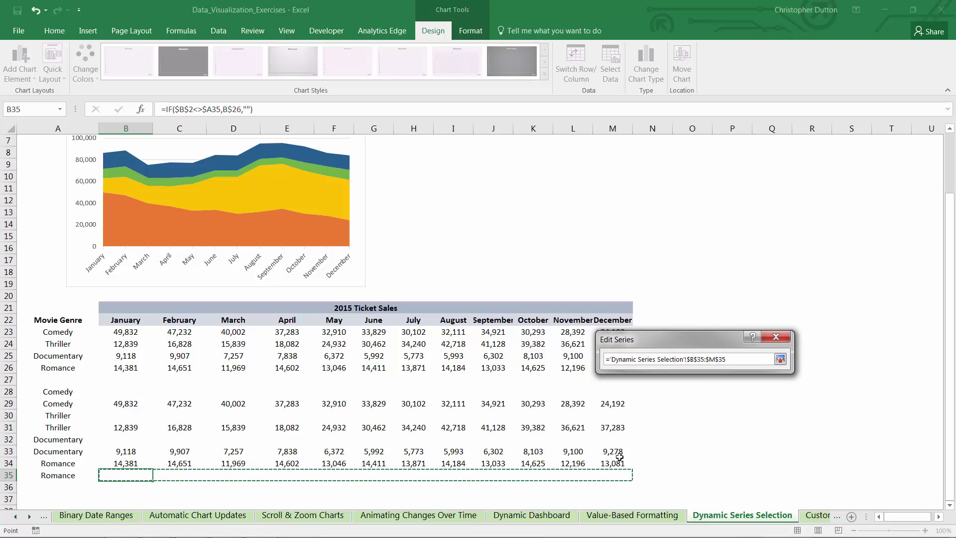
left_click(781, 359)
left_click(762, 415)
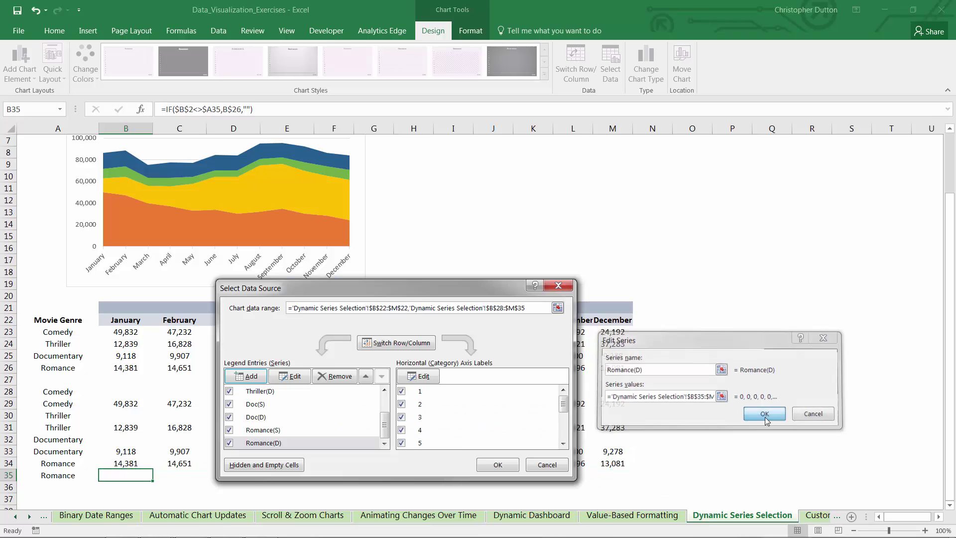
left_click(420, 377)
left_click_drag(125, 320, 613, 319)
left_click(791, 403)
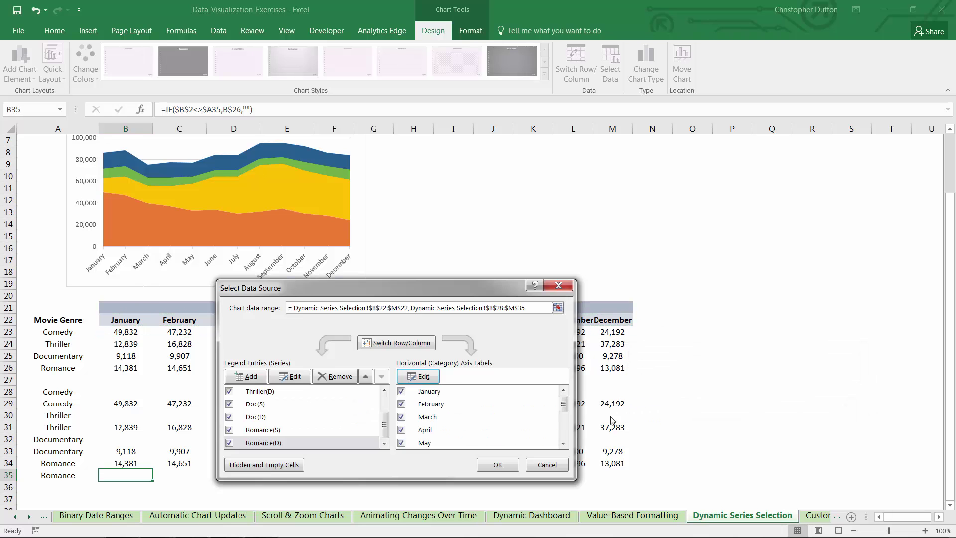
left_click(498, 464)
left_click(413, 237)
scroll(398, 297, "up", 2)
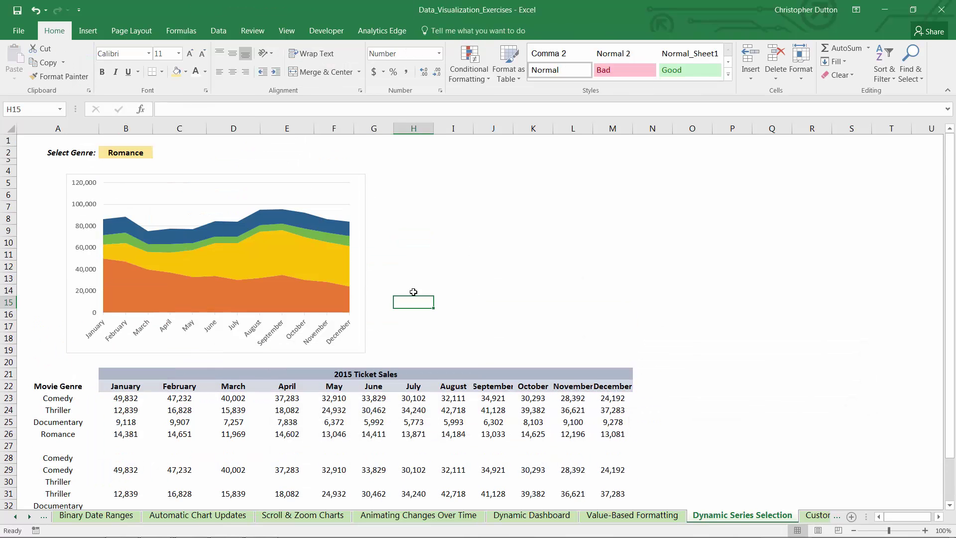
left_click(157, 234)
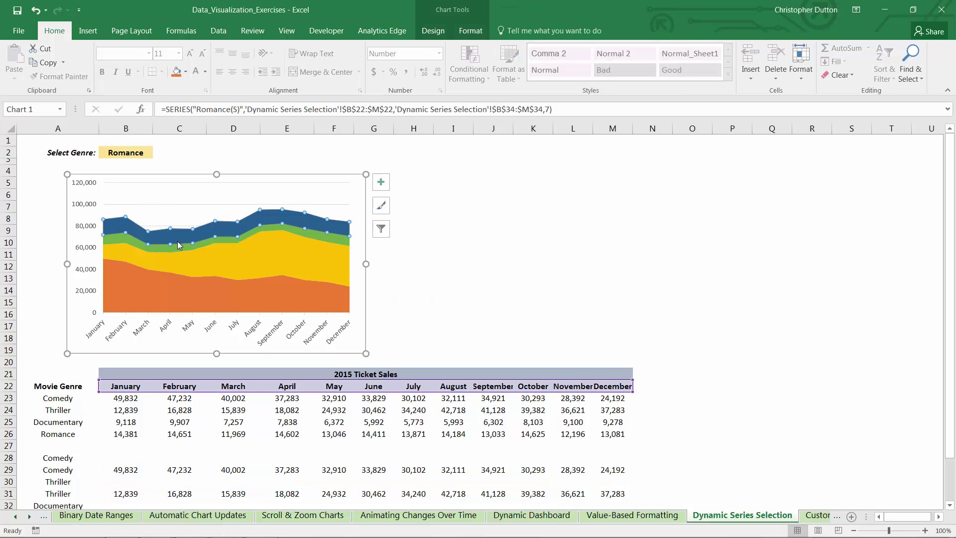
scroll(177, 242, "down", 1)
left_click(181, 218)
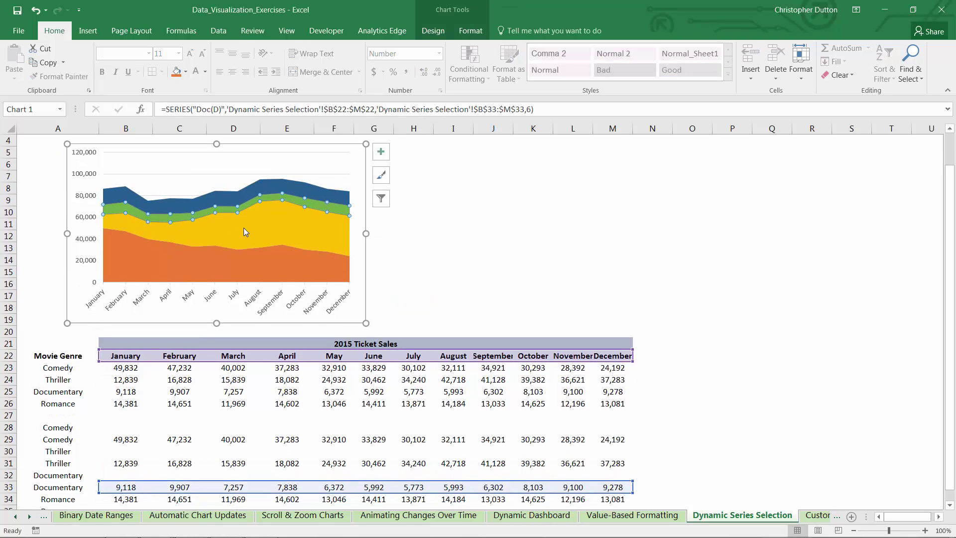
left_click(243, 228)
left_click(214, 256)
scroll(204, 354, "down", 2)
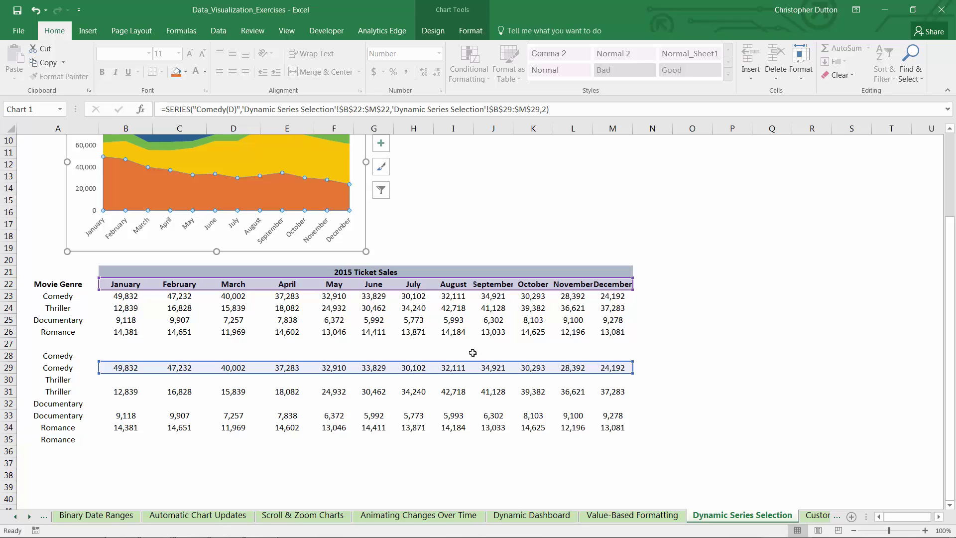
scroll(602, 359, "up", 3)
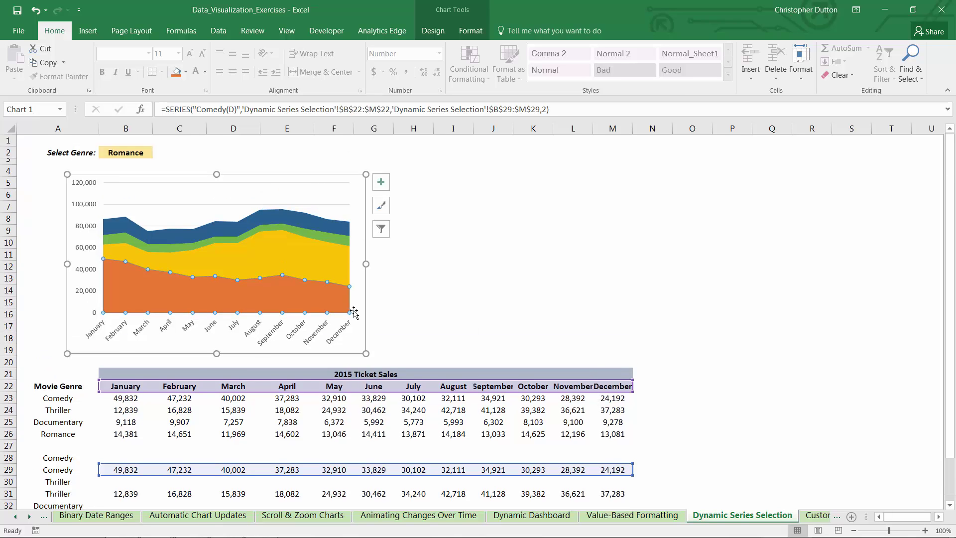
right_click(276, 294)
left_click(314, 405)
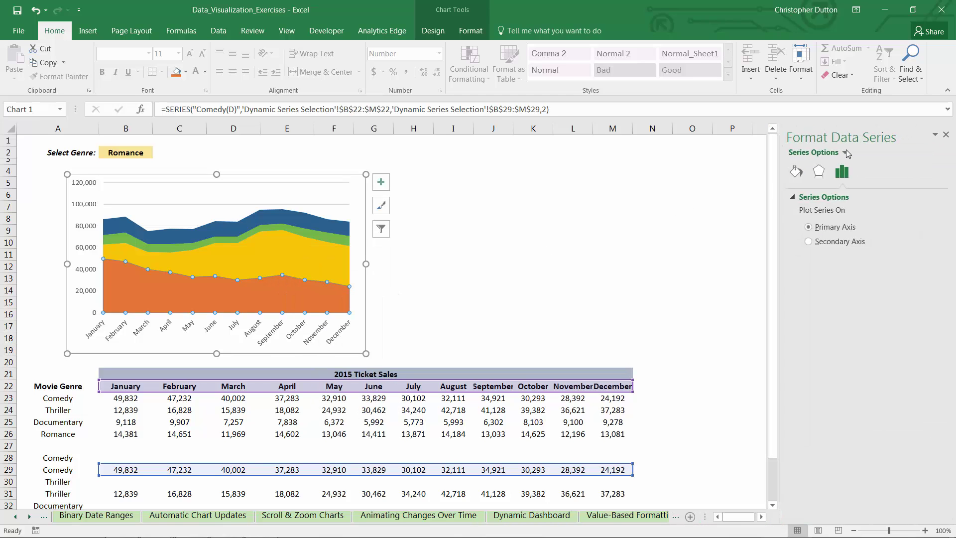
left_click(846, 153)
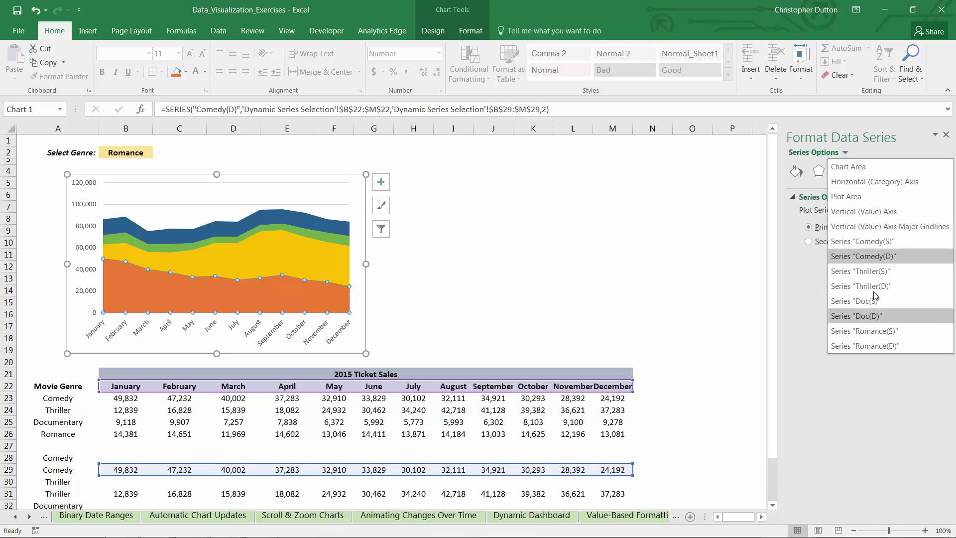
left_click(264, 249)
right_click(264, 249)
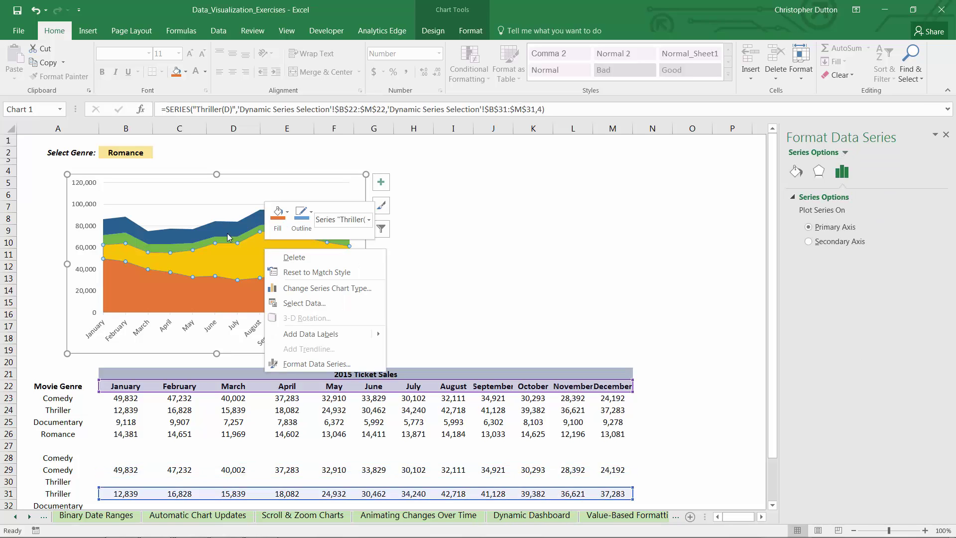
left_click(231, 227)
left_click(234, 226)
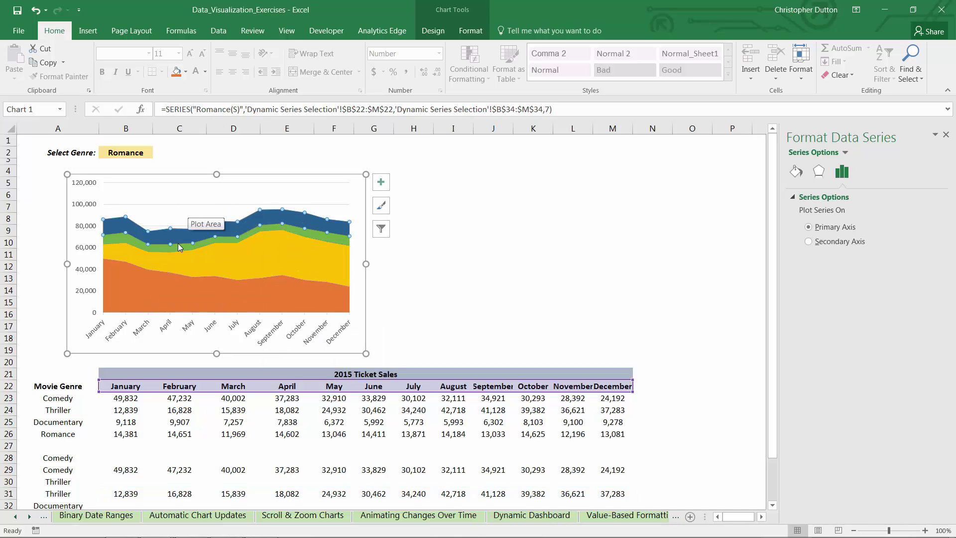
scroll(176, 256, "down", 2)
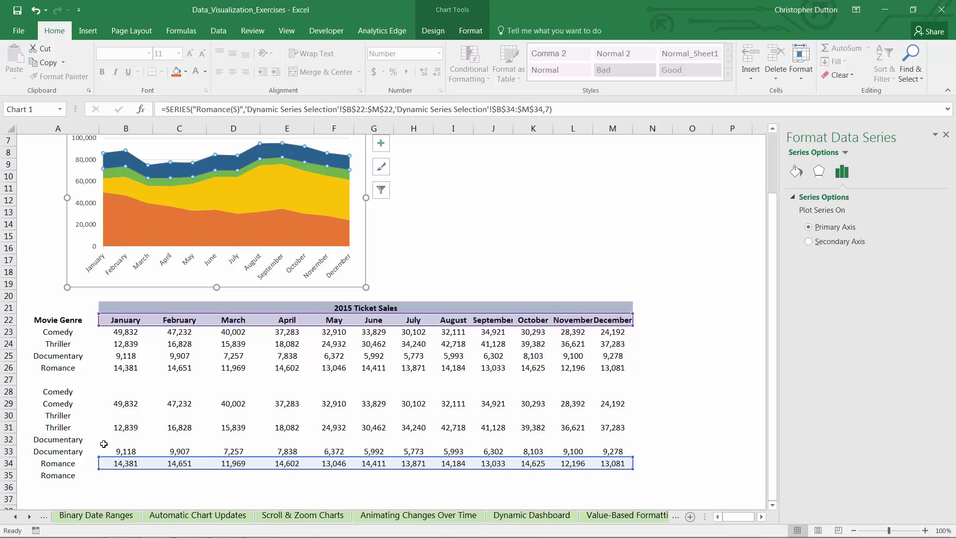
scroll(124, 426, "up", 2)
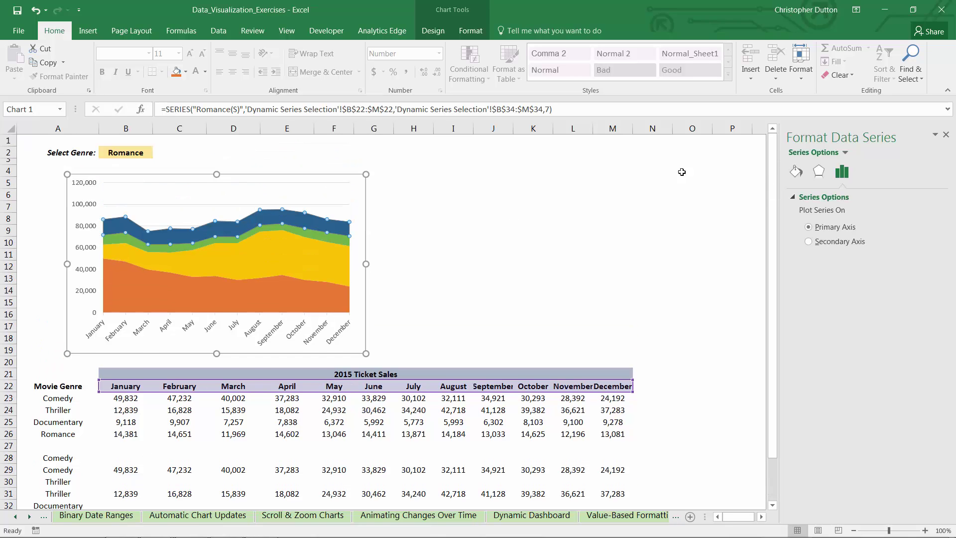
left_click(843, 152)
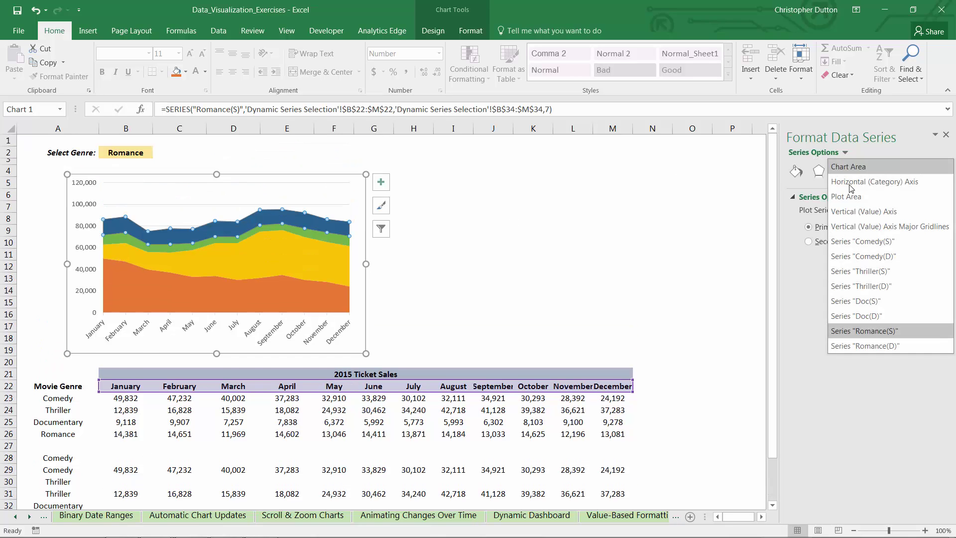
left_click(876, 242)
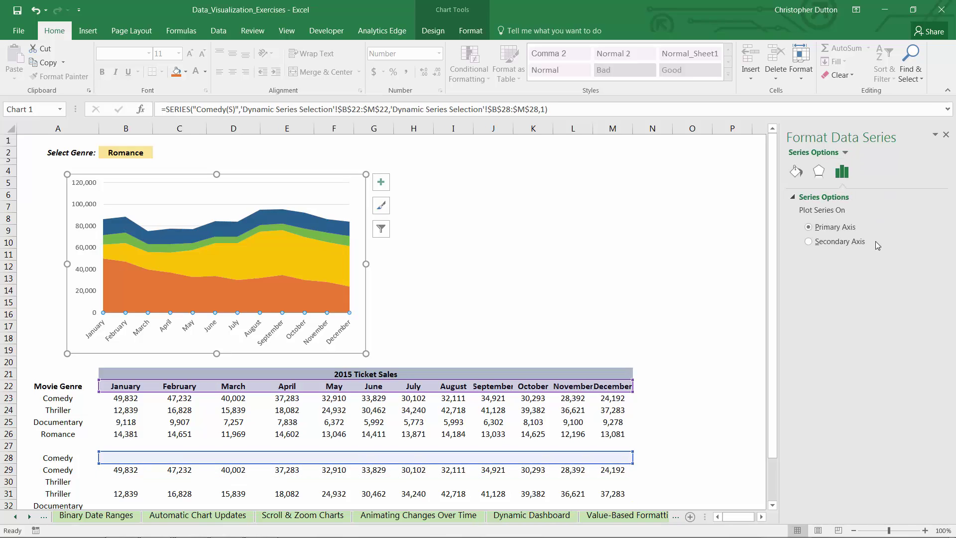
Fill Comedy(S) solid blue and Comedy(D) pale blue.
left_click(797, 172)
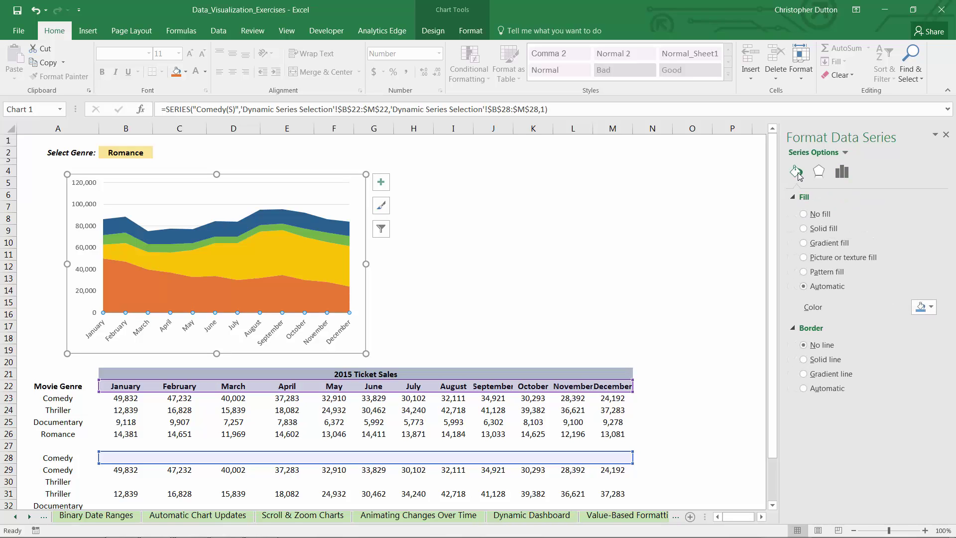
left_click(804, 228)
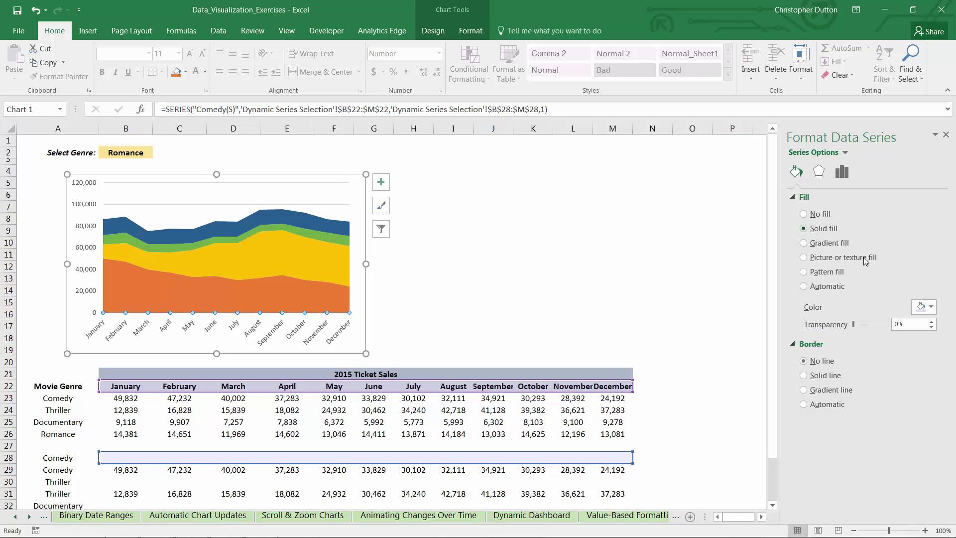
left_click(925, 307)
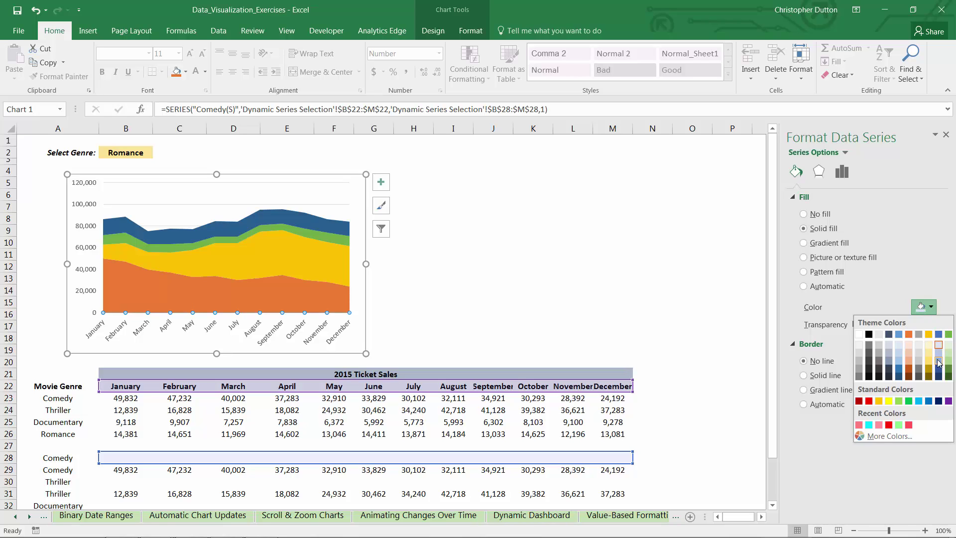
left_click(939, 344)
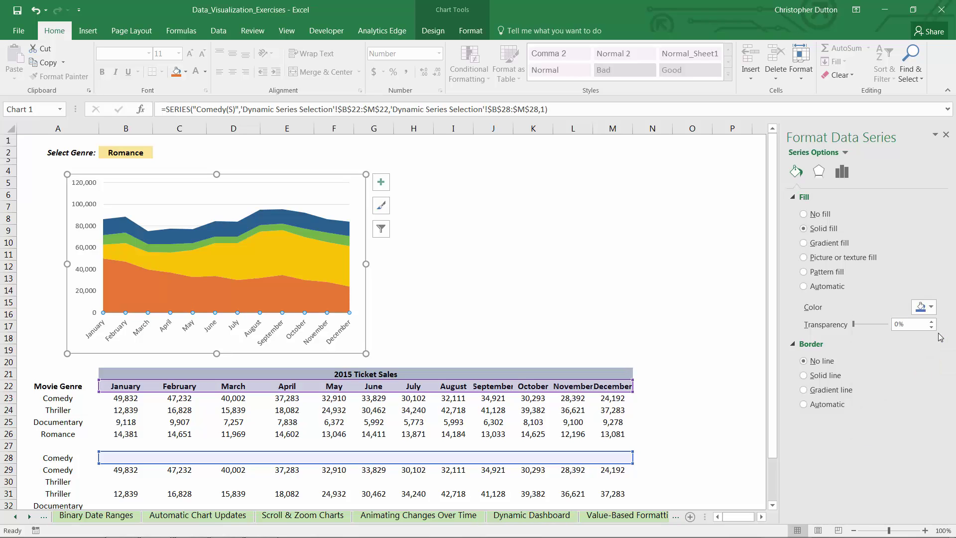
left_click(846, 153)
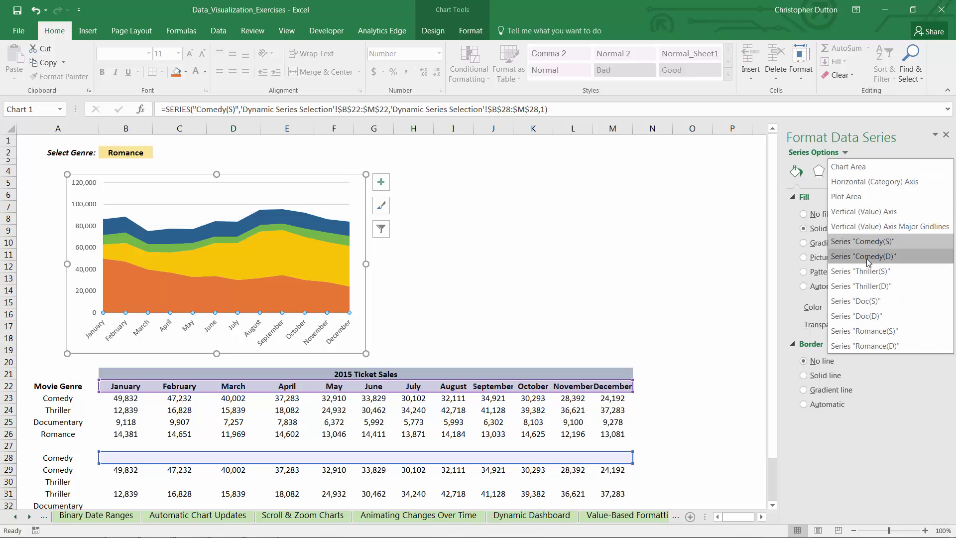
left_click(847, 257)
left_click(919, 306)
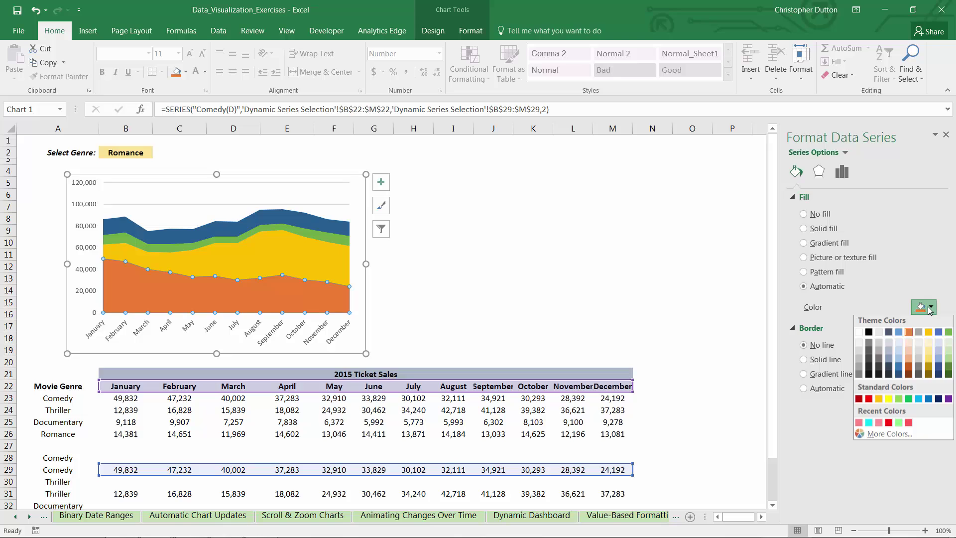
left_click(940, 354)
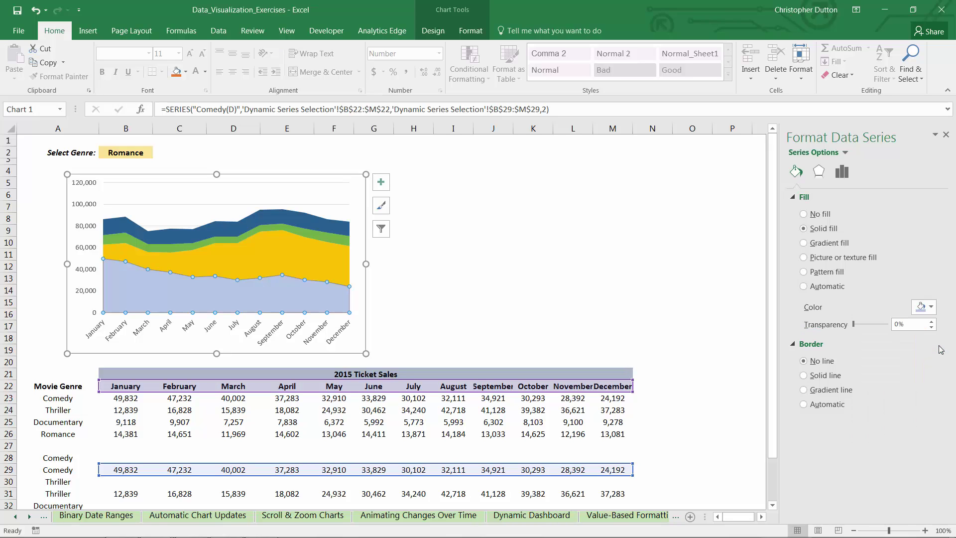
left_click(930, 307)
left_click(939, 344)
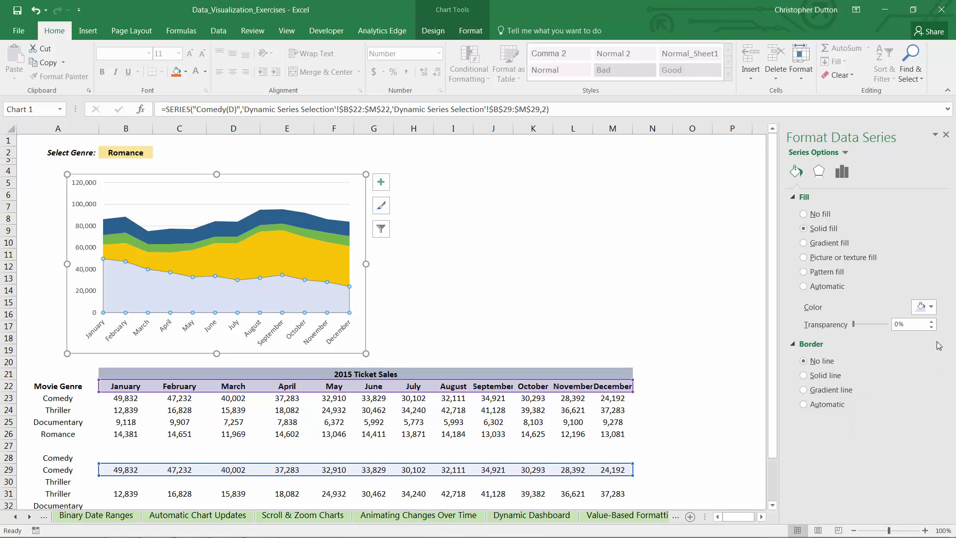
Fill Thriller(S) solid orange and Thriller(D) light peach.
left_click(846, 152)
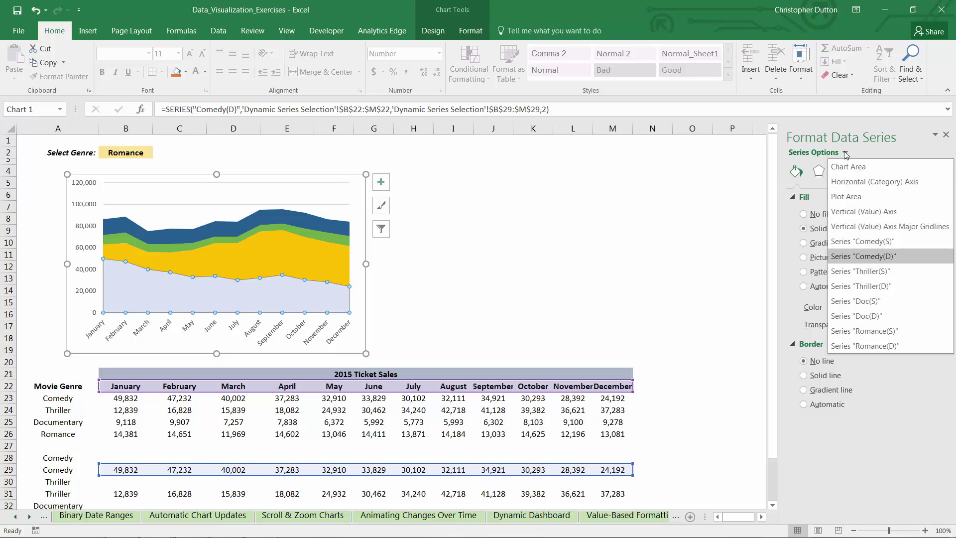
left_click(874, 270)
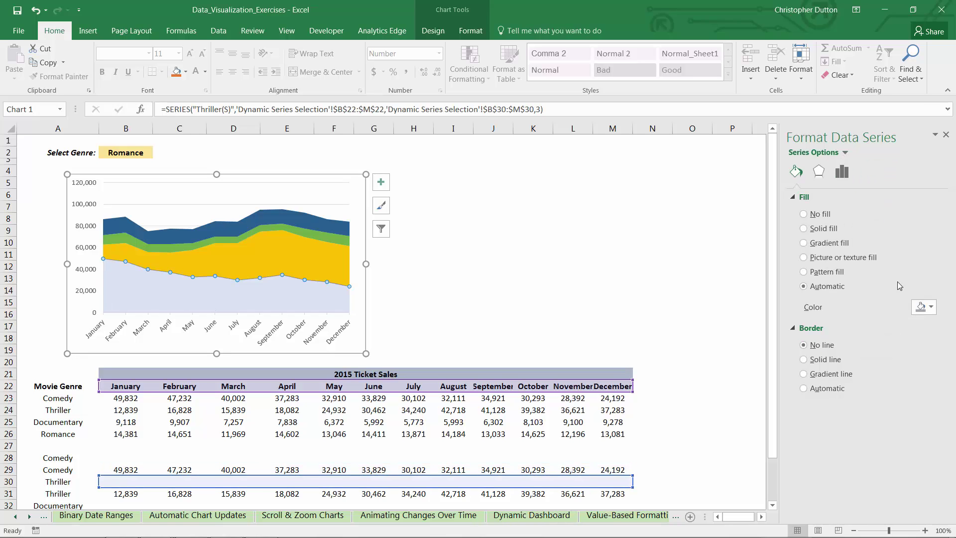
left_click(928, 310)
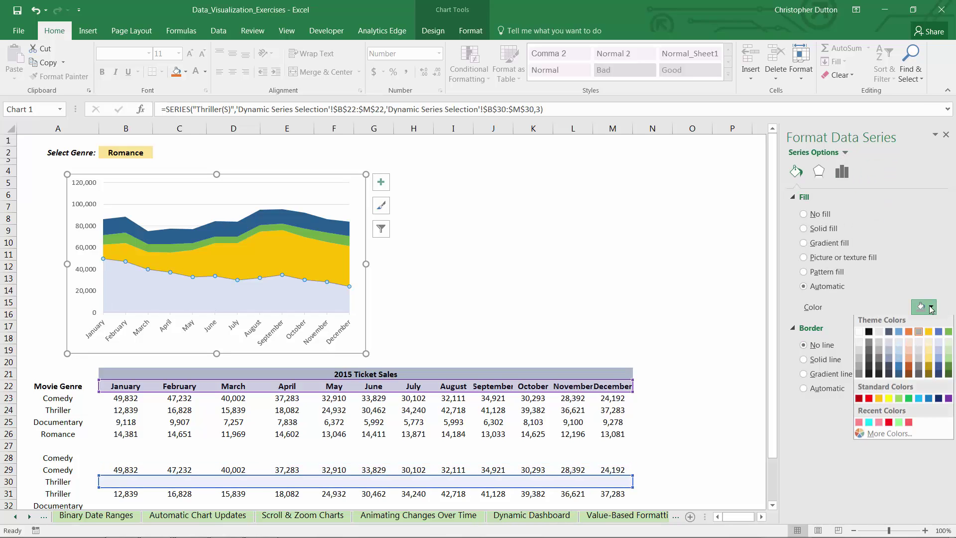
left_click(907, 333)
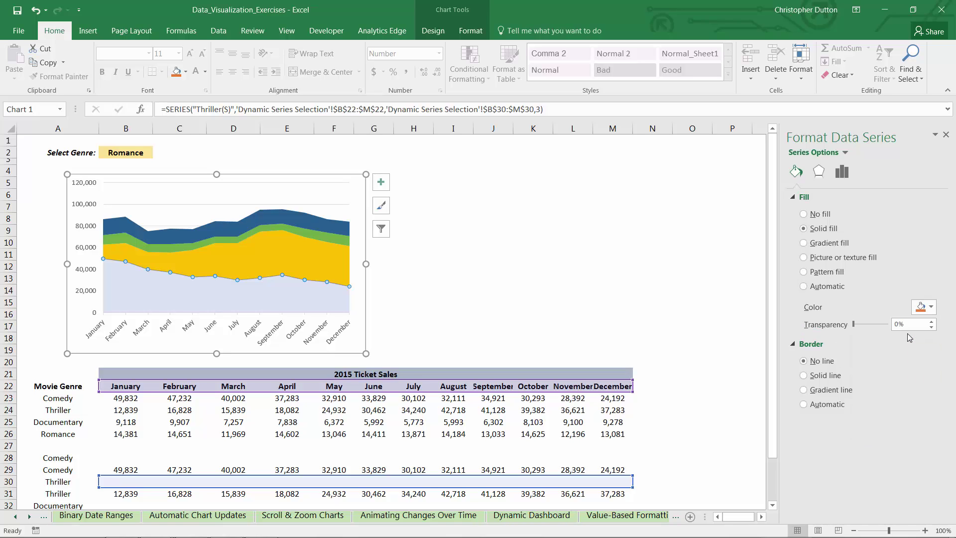
left_click(846, 153)
left_click(874, 282)
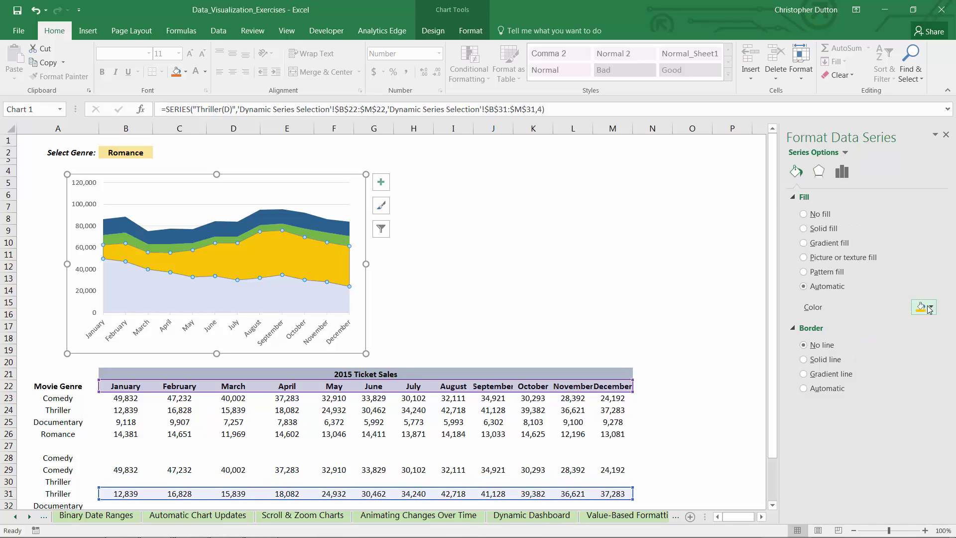
left_click(930, 310)
left_click(908, 344)
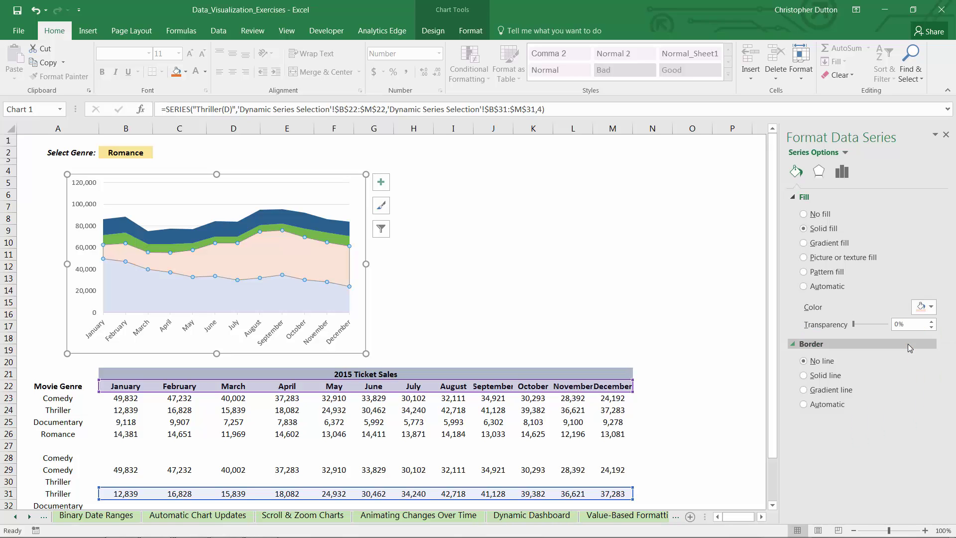
Fill Doc(S) gold and Doc(D) pale yellow.
left_click(845, 153)
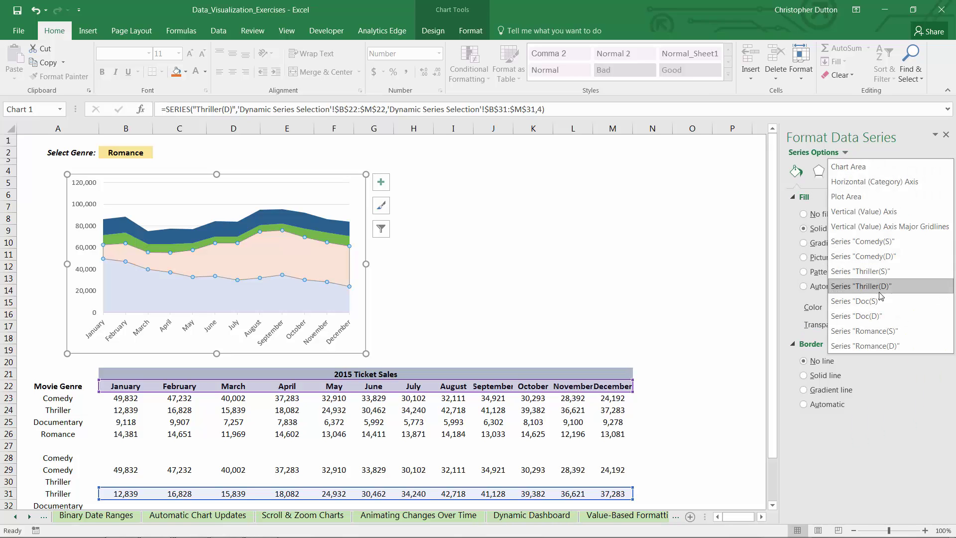
left_click(867, 301)
left_click(931, 309)
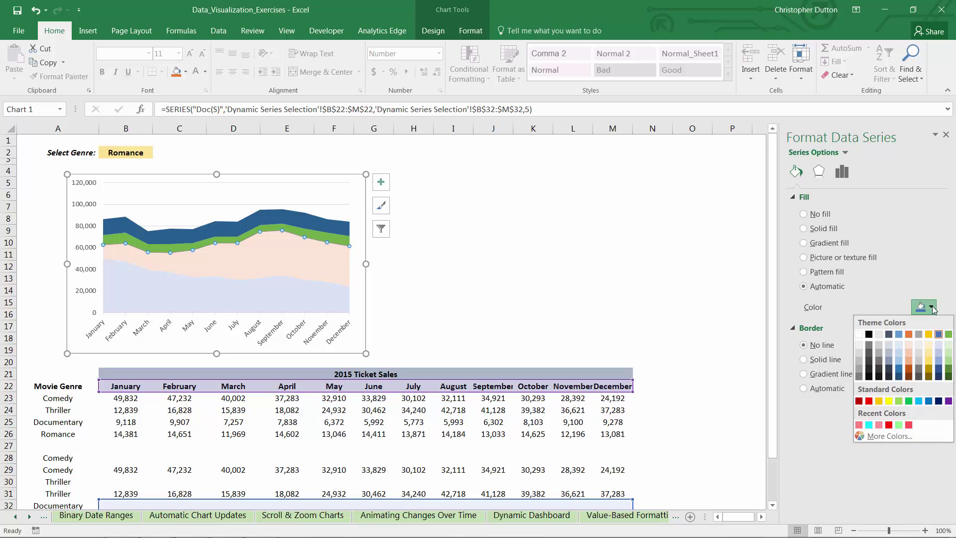
left_click(929, 334)
left_click(847, 152)
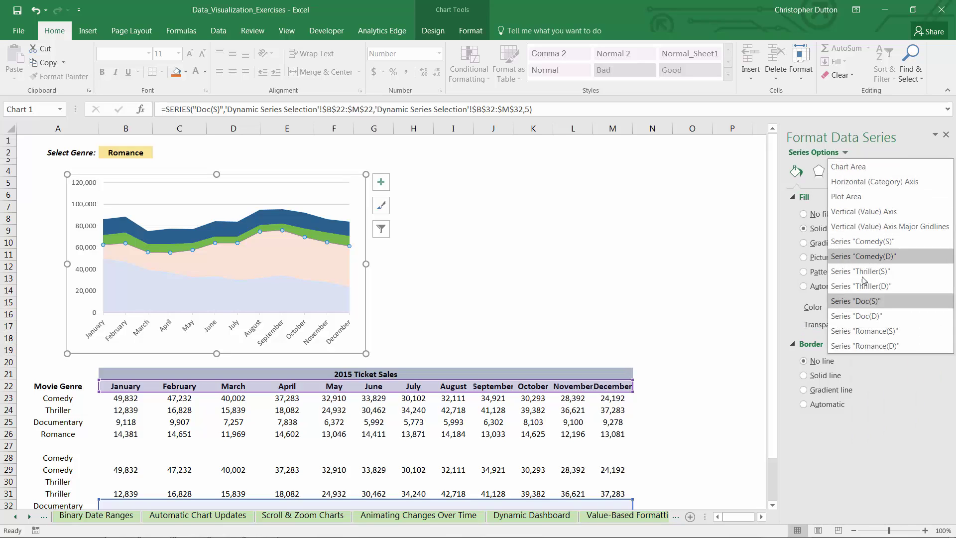
left_click(873, 315)
left_click(930, 307)
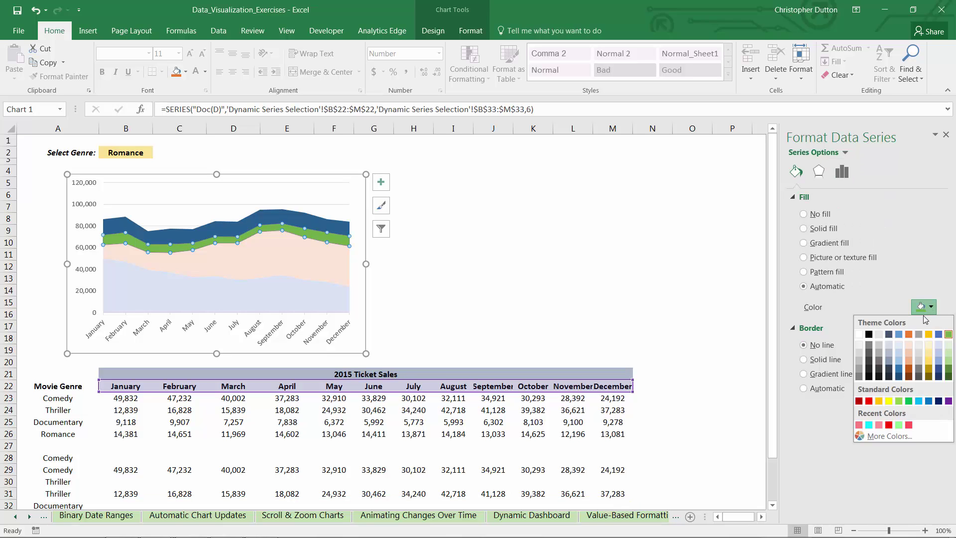
left_click(924, 336)
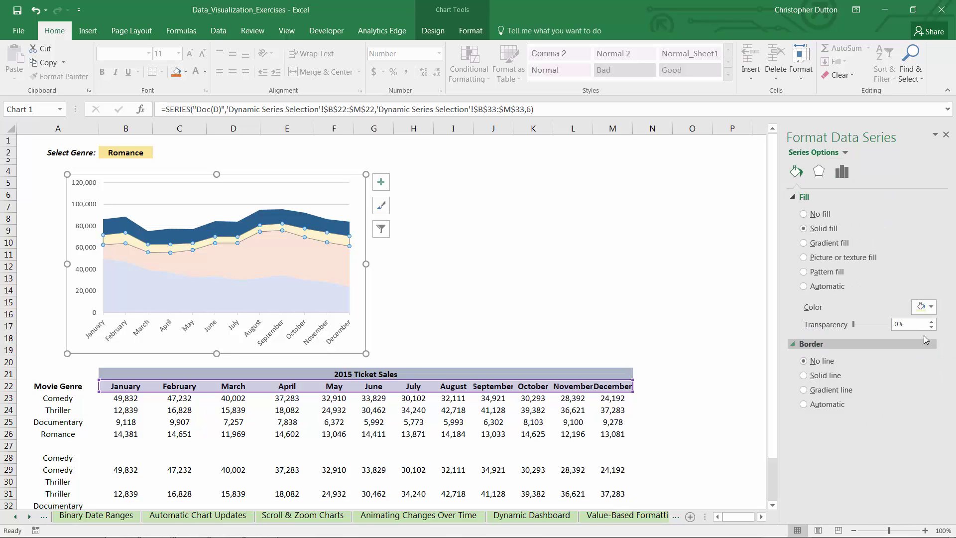
Fill Romance(S) green and Romance(D) a light colour, then close the formatting pane.
left_click(845, 152)
left_click(874, 331)
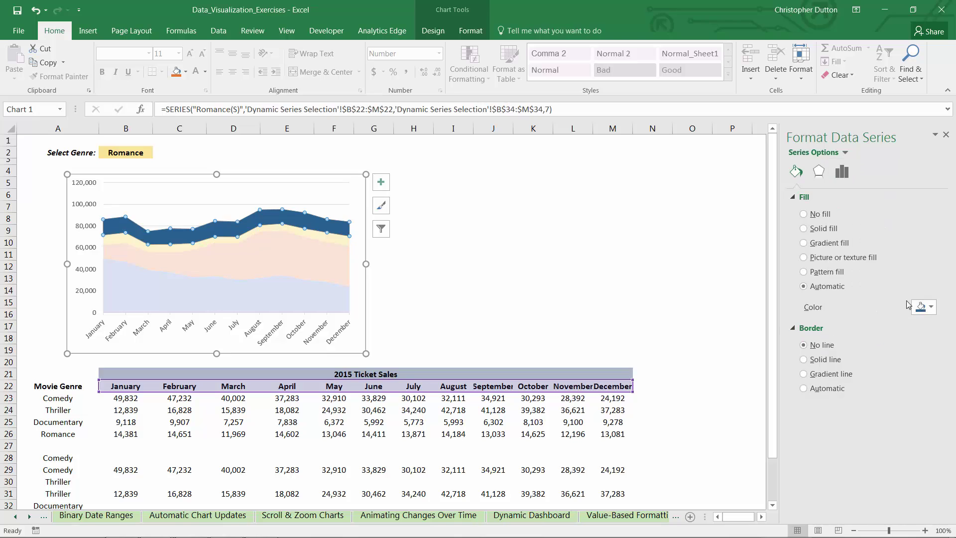
left_click(929, 307)
left_click(949, 334)
left_click(845, 153)
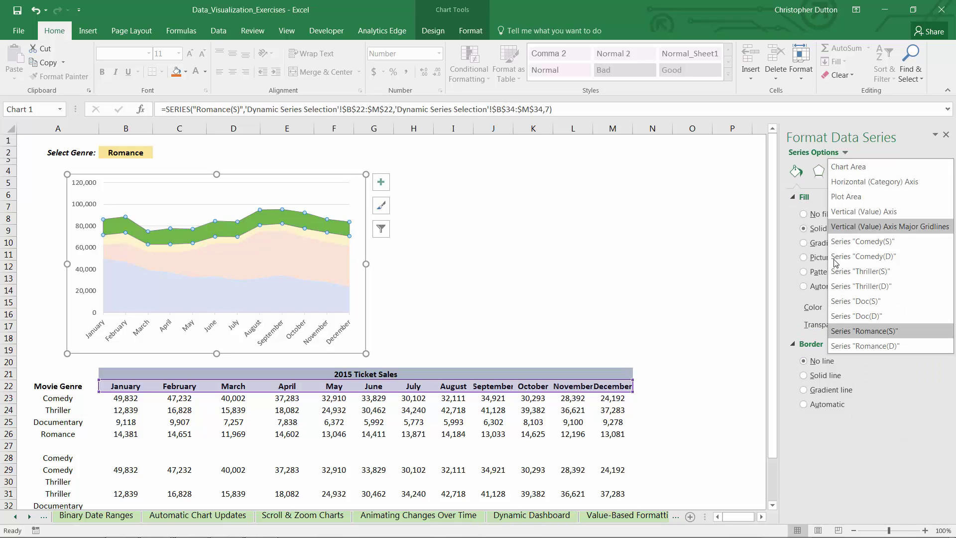
left_click(867, 343)
left_click(937, 311)
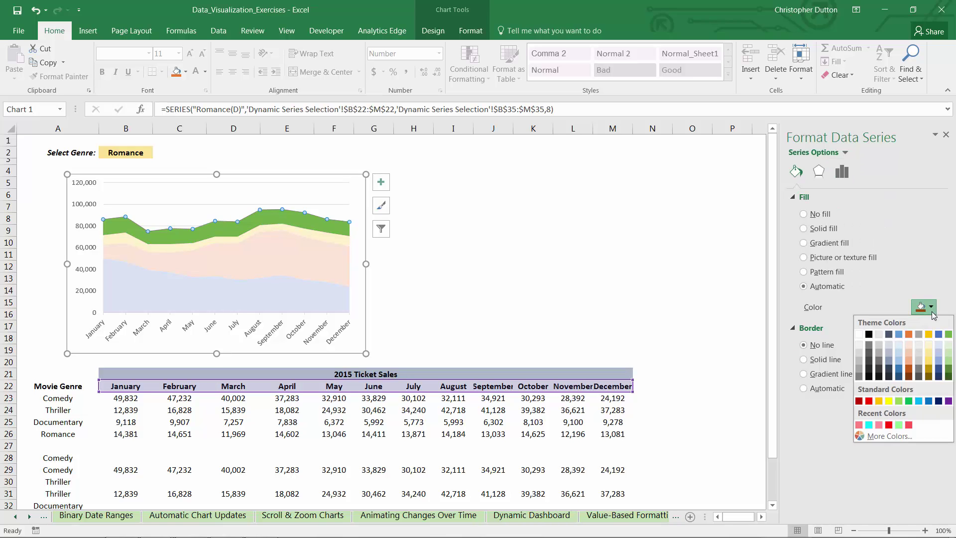
left_click(950, 349)
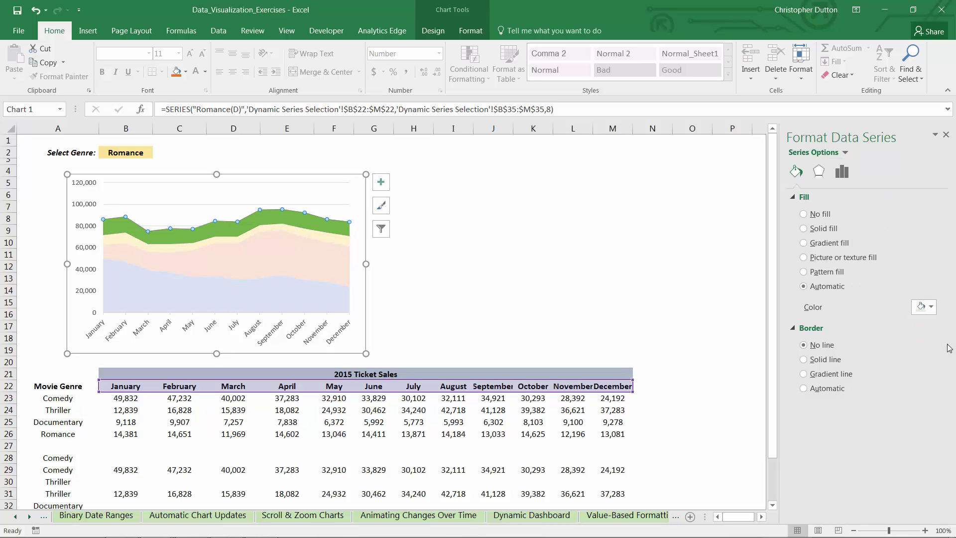
left_click(949, 139)
left_click(528, 237)
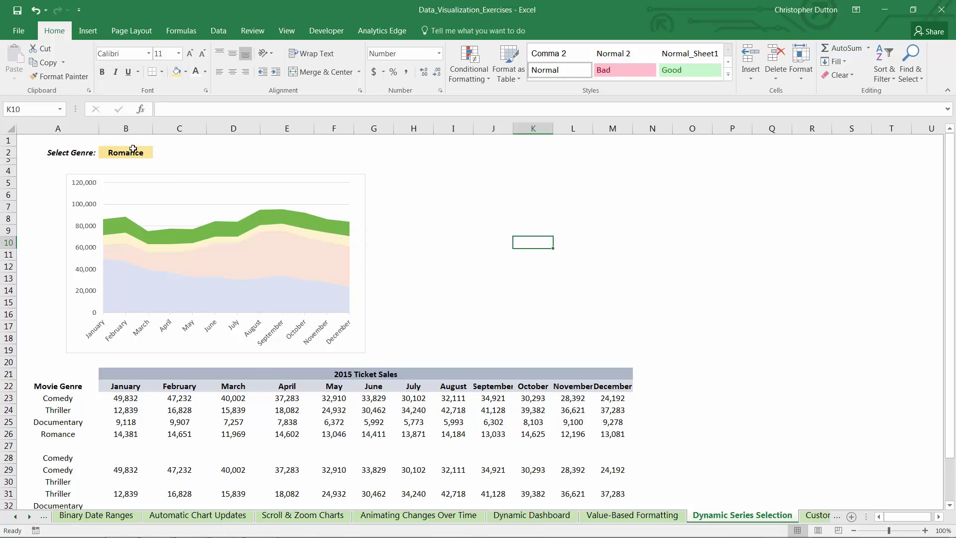
left_click(149, 152)
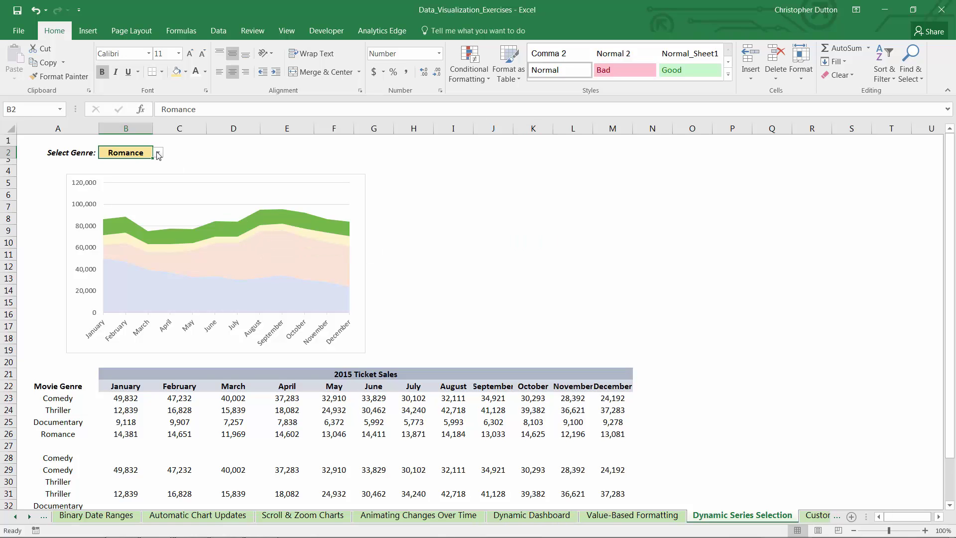
left_click(158, 155)
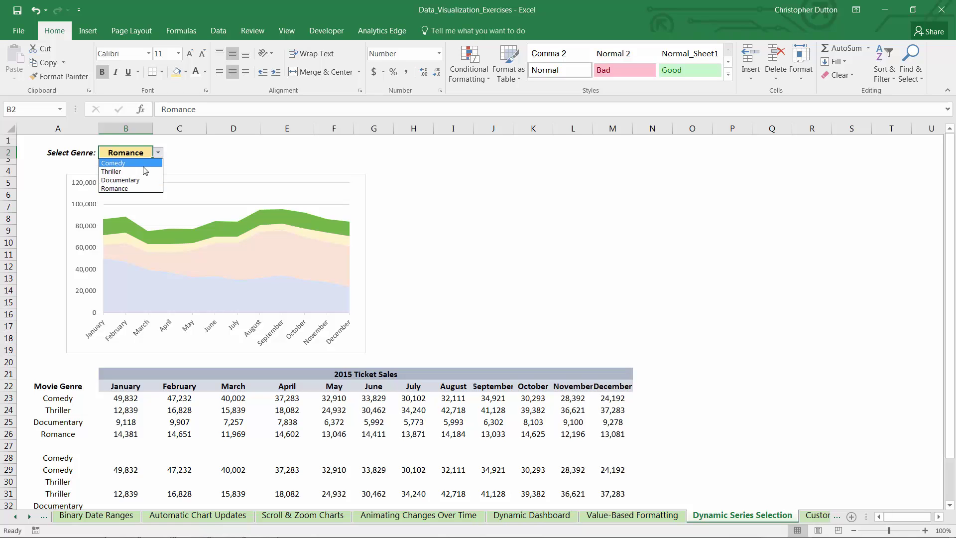
left_click(143, 165)
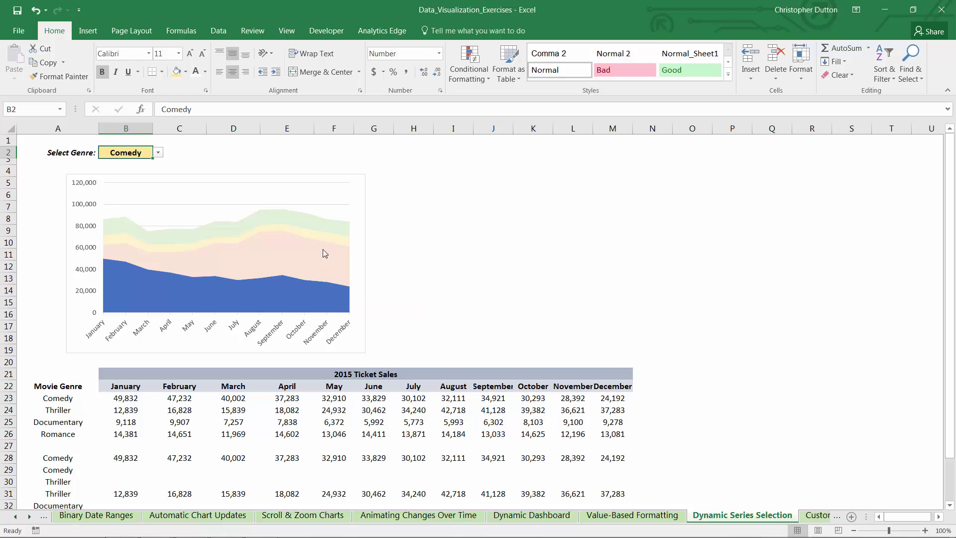
left_click(158, 152)
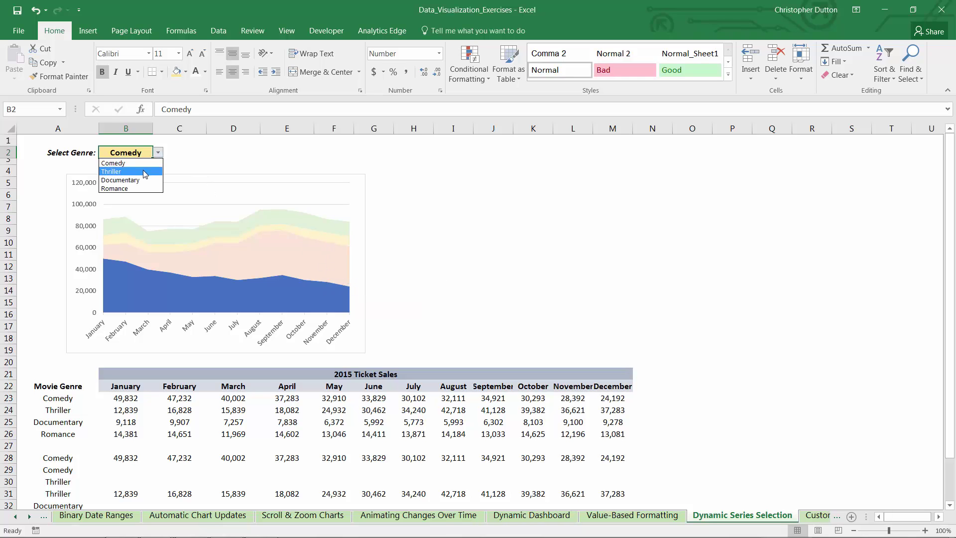
left_click(145, 171)
left_click(158, 153)
left_click(146, 180)
left_click(158, 152)
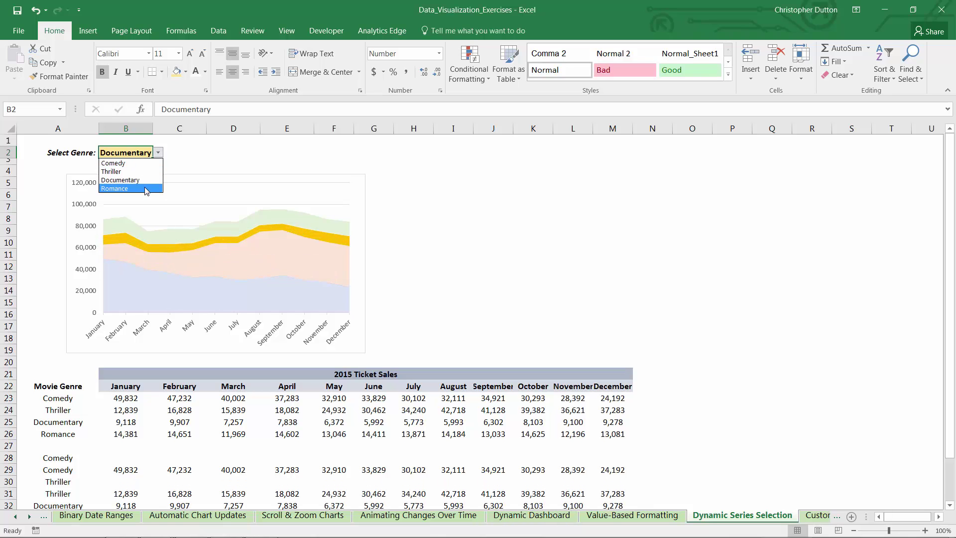
left_click(147, 189)
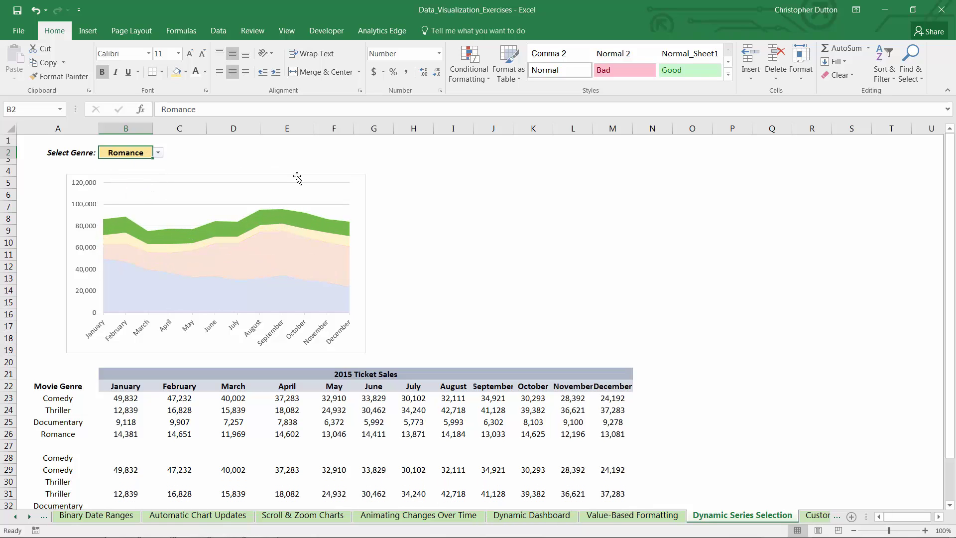
left_click(363, 182)
Add the title 'Ticket Sales by Month' above the area chart and nudge the chart up-left.
left_click(433, 30)
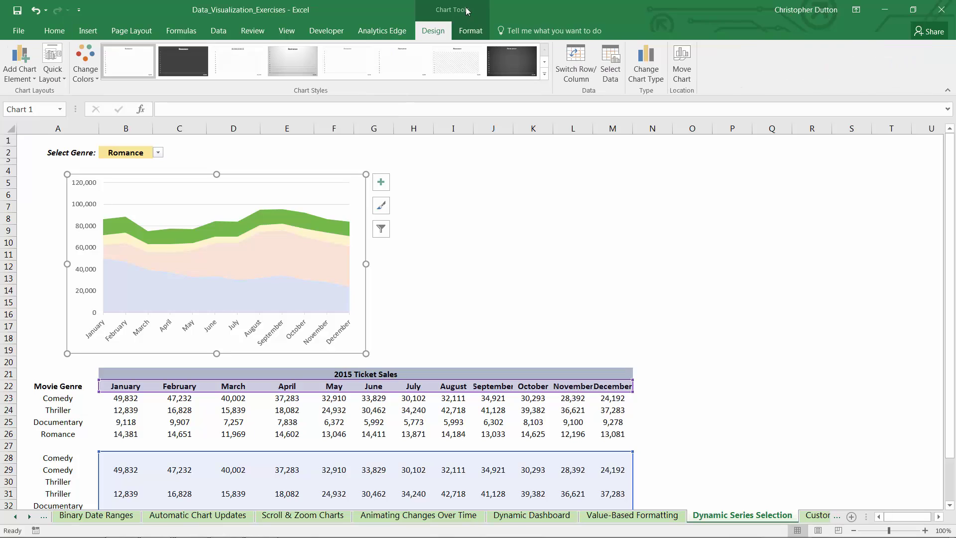
left_click(23, 74)
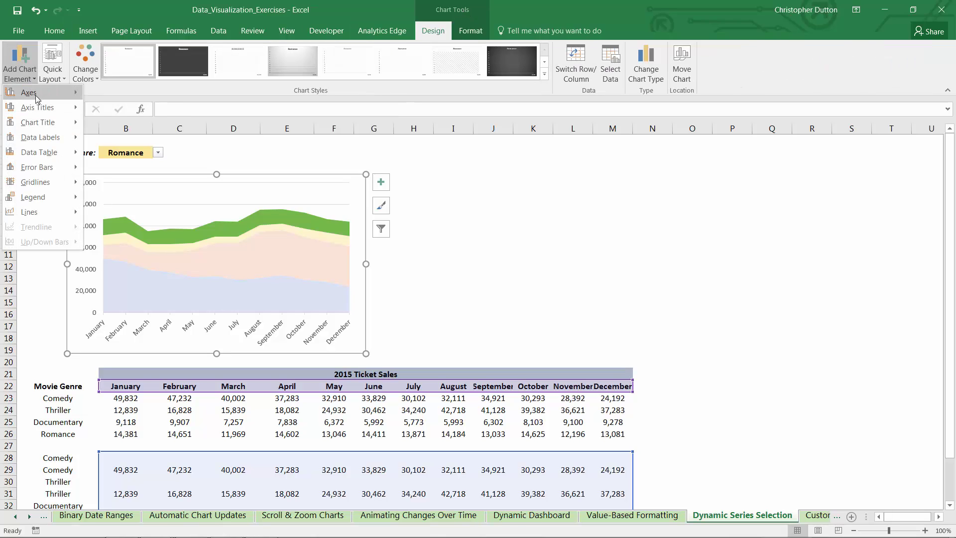
mouse_move(45, 122)
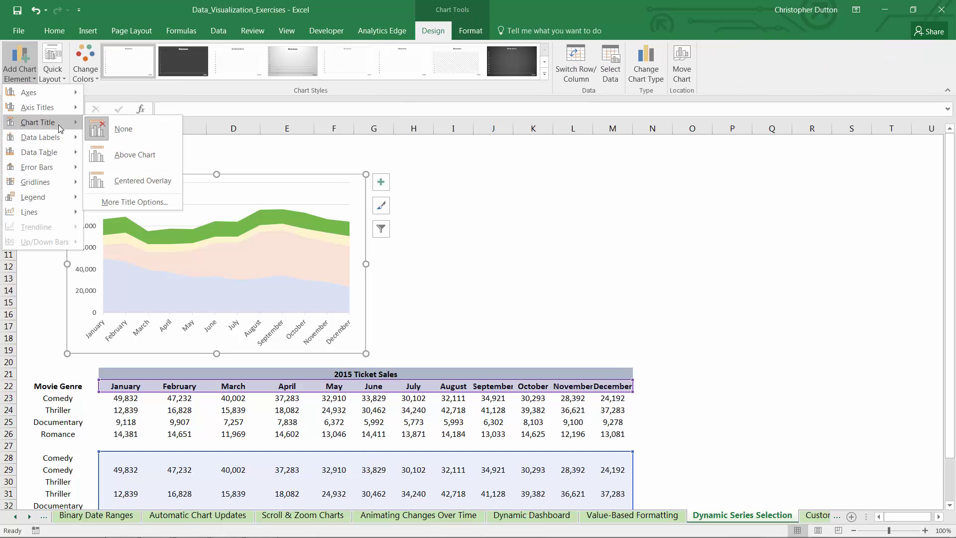
left_click(138, 154)
left_click_drag(193, 185, 261, 187)
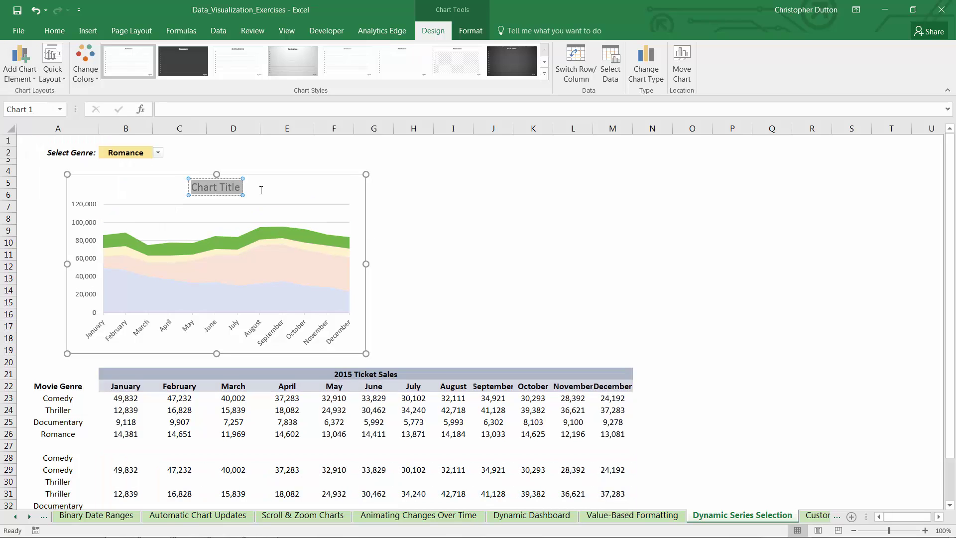
type("Ticket Sales by Month")
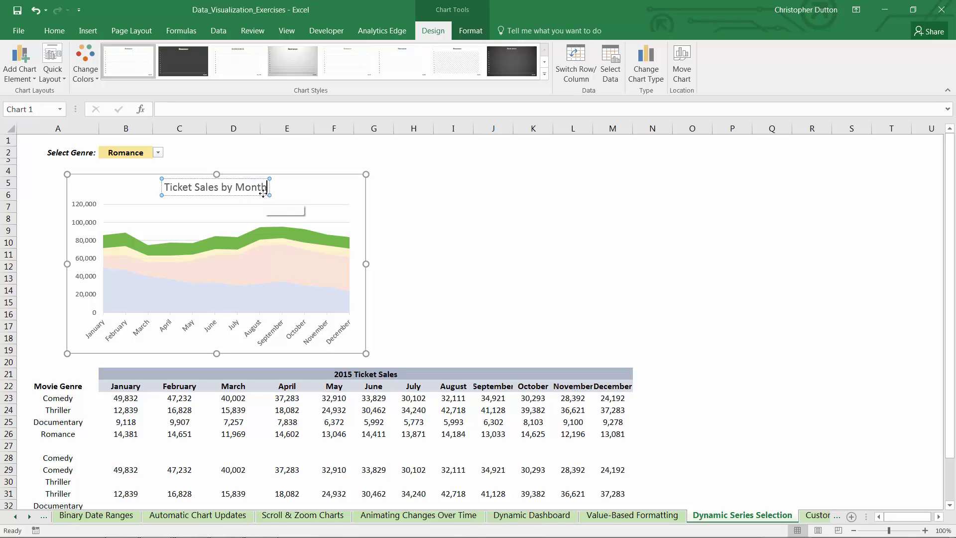
key("Escape")
key("Escape")
left_click_drag(291, 179, 268, 174)
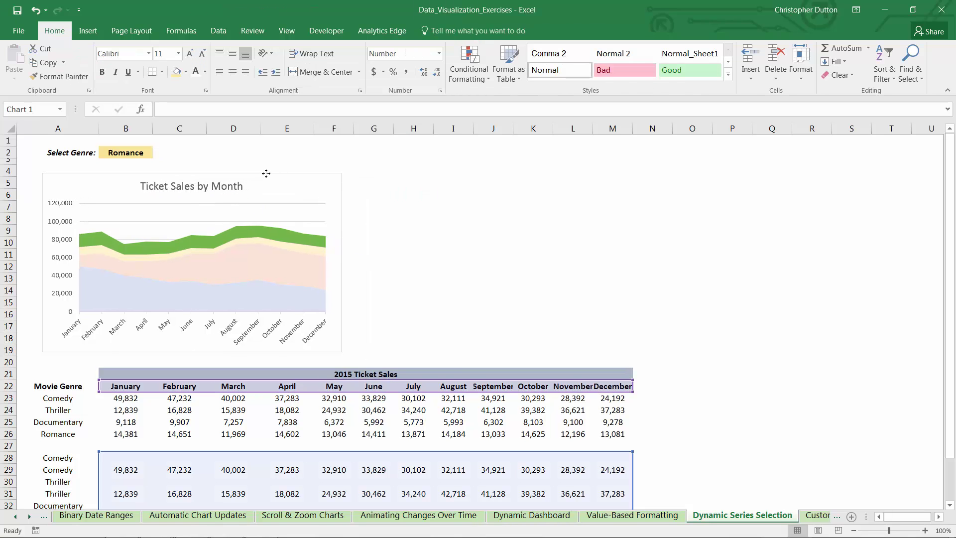
Copy the area chart and paste a duplicate beside it.
key("ctrl+c")
left_click(378, 171)
key("ctrl+v")
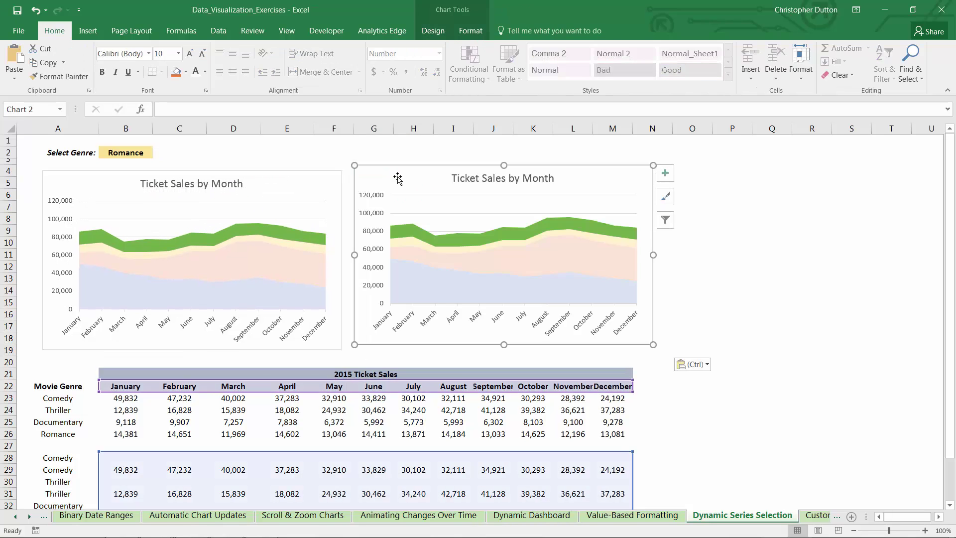
left_click(395, 172)
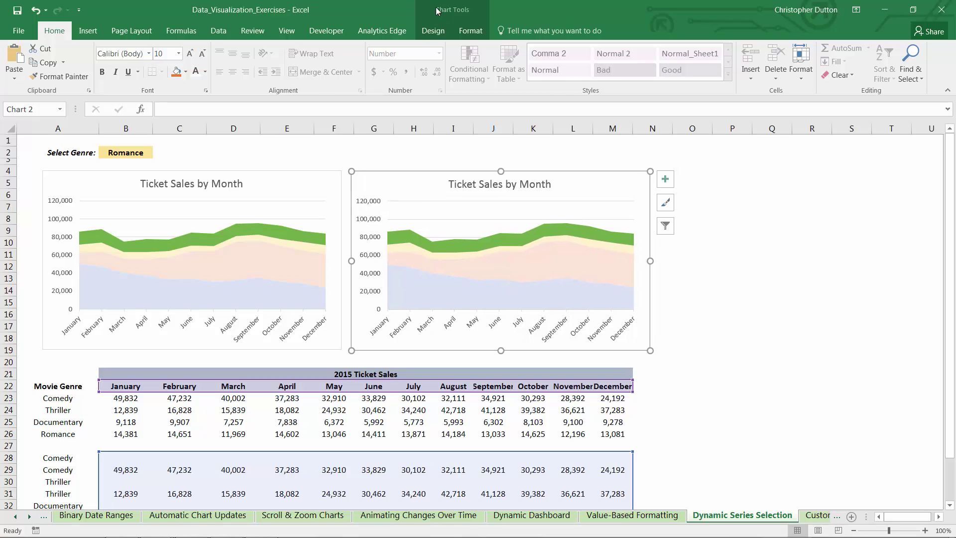
Change the duplicate chart's type to 100% Stacked Column.
left_click(432, 30)
left_click(647, 58)
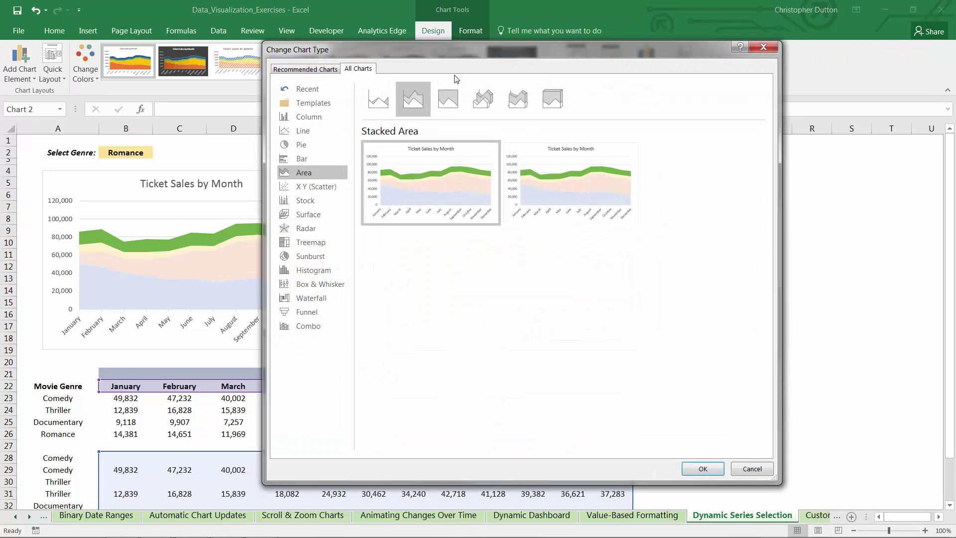
left_click(308, 117)
left_click(447, 99)
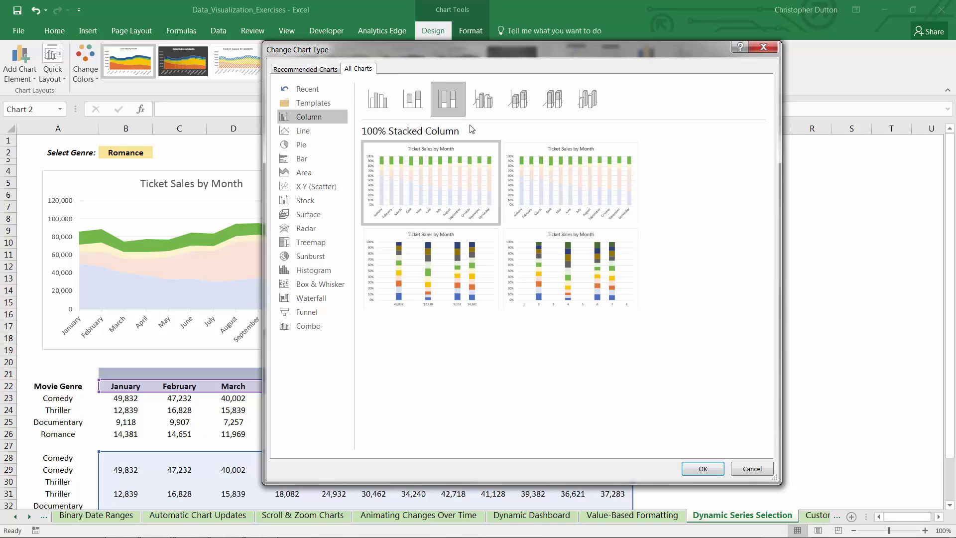
left_click(702, 469)
Narrow the column series Gap Width to 36%.
right_click(567, 257)
left_click(615, 372)
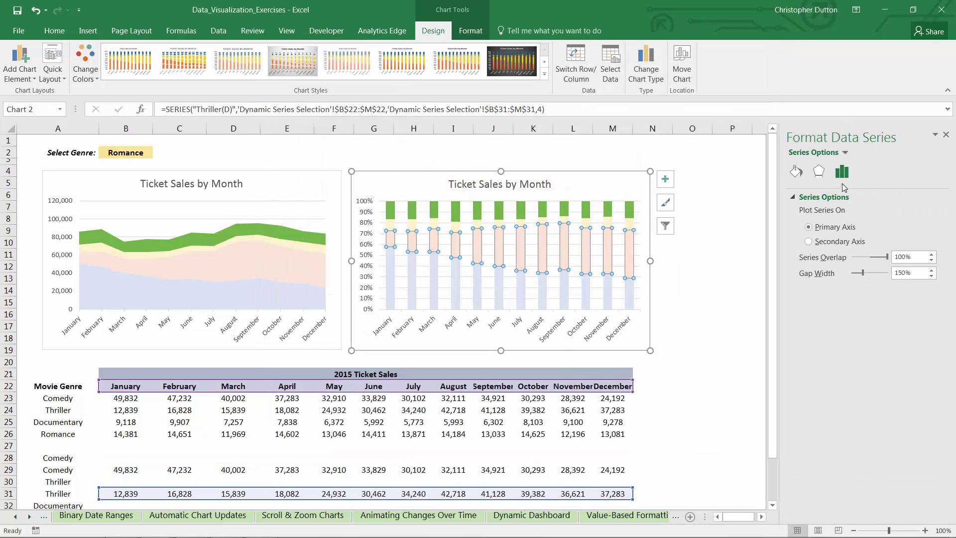
left_click_drag(863, 274, 855, 277)
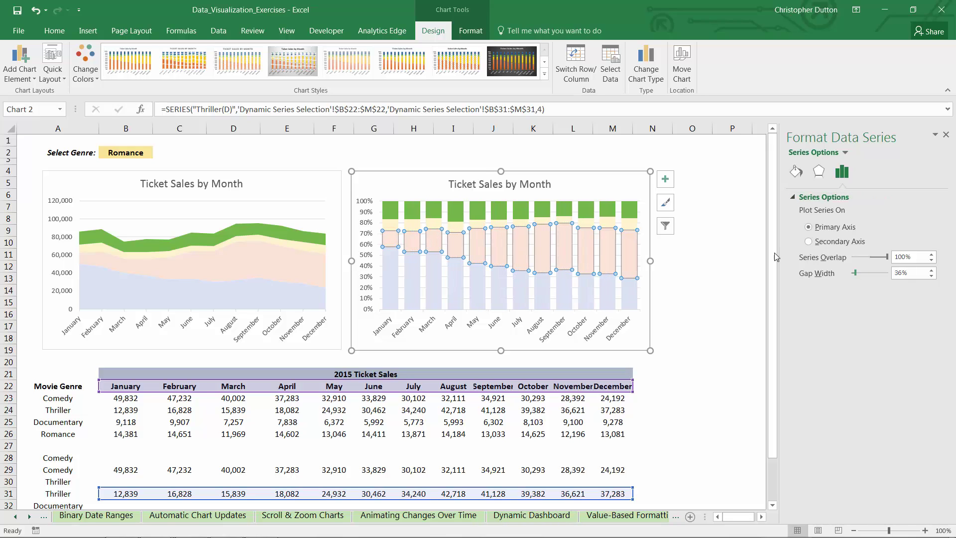
Retitle the second chart '% of Ticket Sales by Month'.
left_click(458, 181)
left_click(458, 181)
type("%")
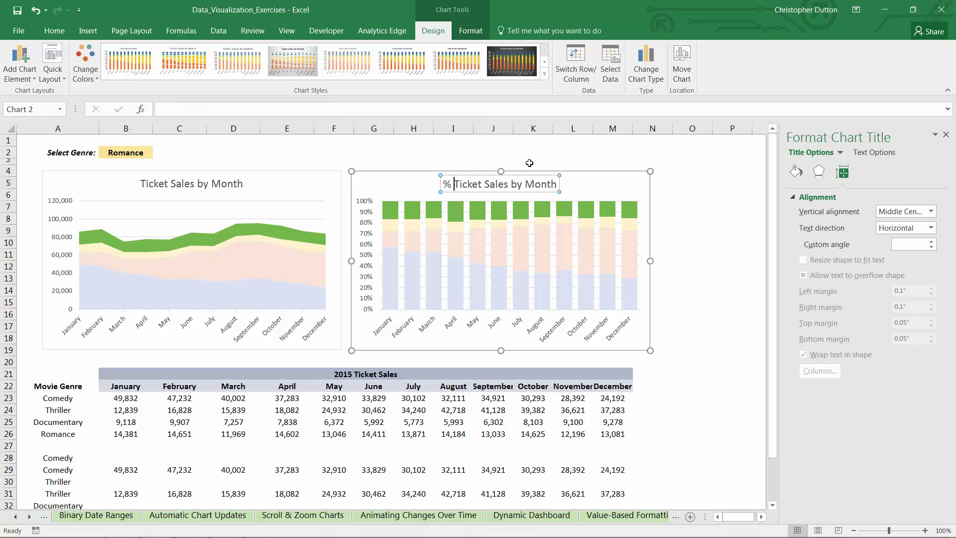
type("  of")
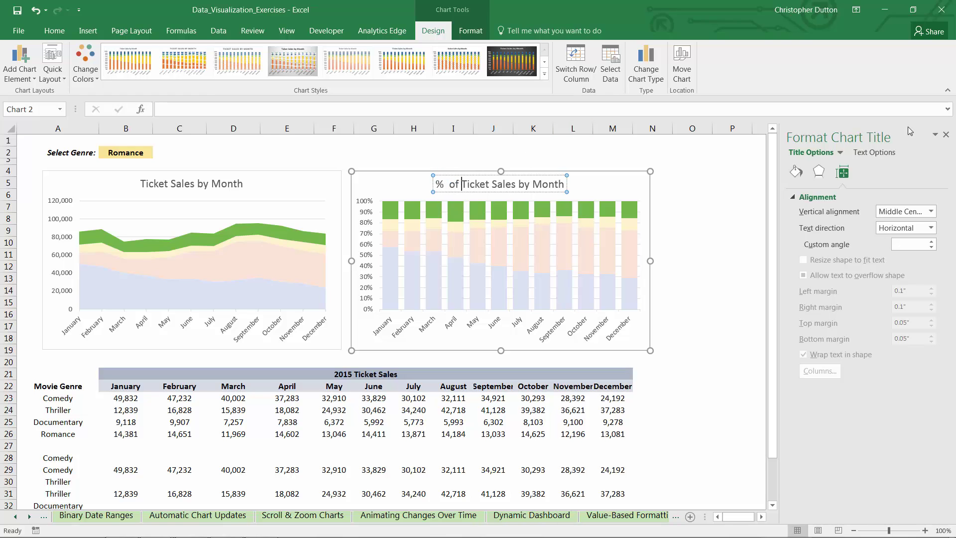
left_click(946, 136)
Switch the B2 genre through Thriller, Comedy and Thriller, ending on Documentary.
left_click(732, 206)
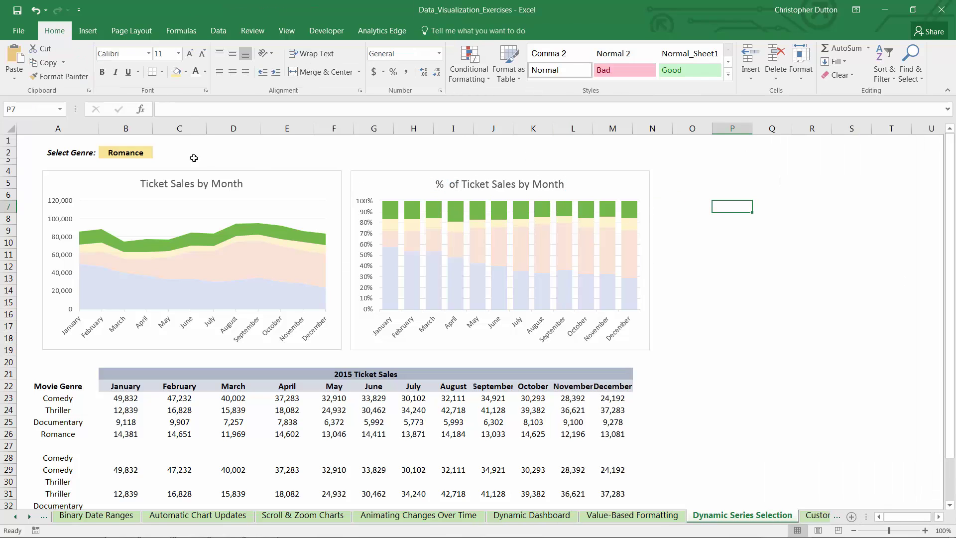
left_click(141, 154)
left_click(159, 156)
left_click(142, 171)
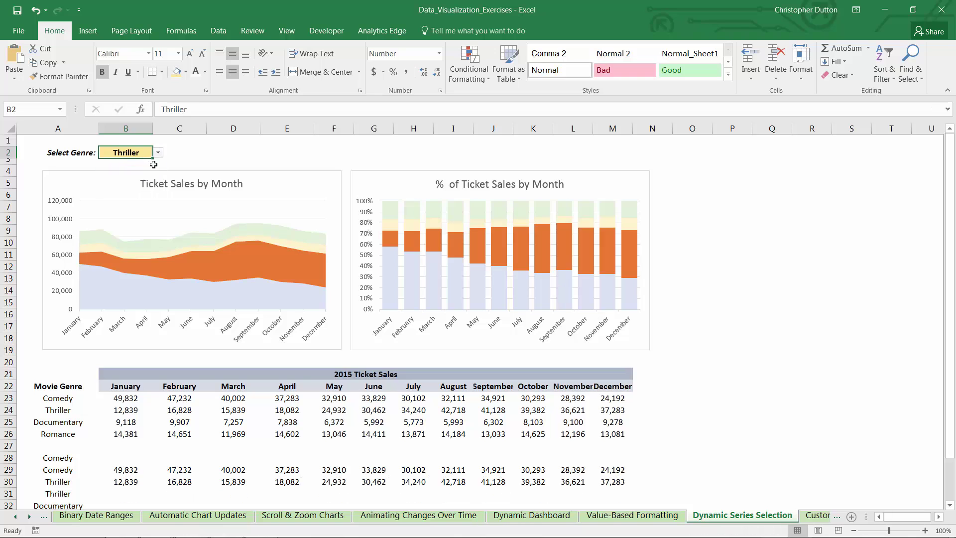
left_click(159, 156)
left_click(119, 163)
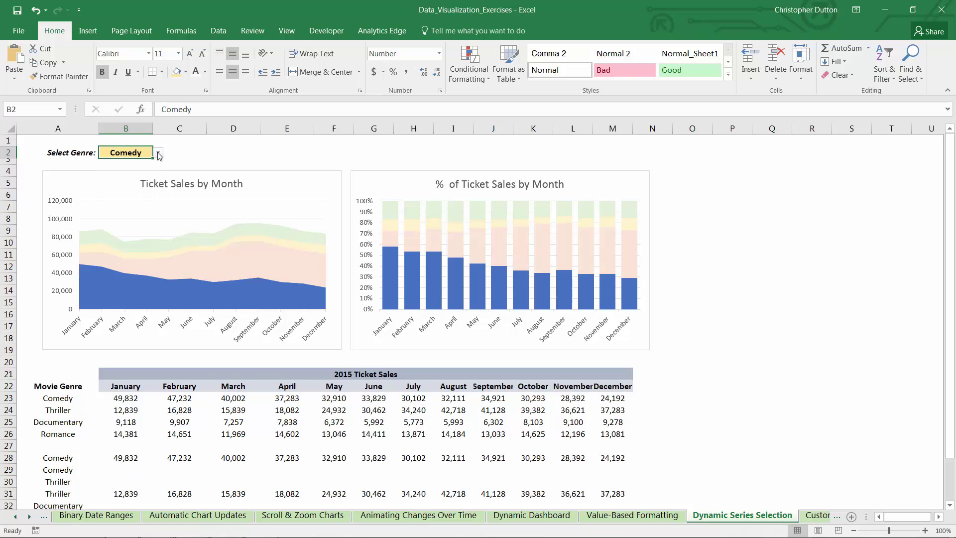
left_click(158, 152)
left_click(148, 171)
left_click(158, 152)
left_click(120, 180)
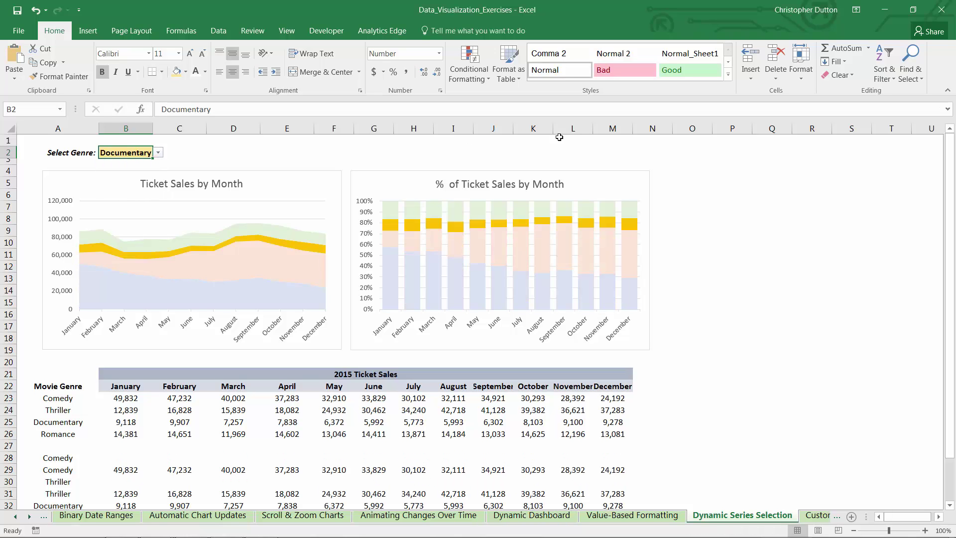